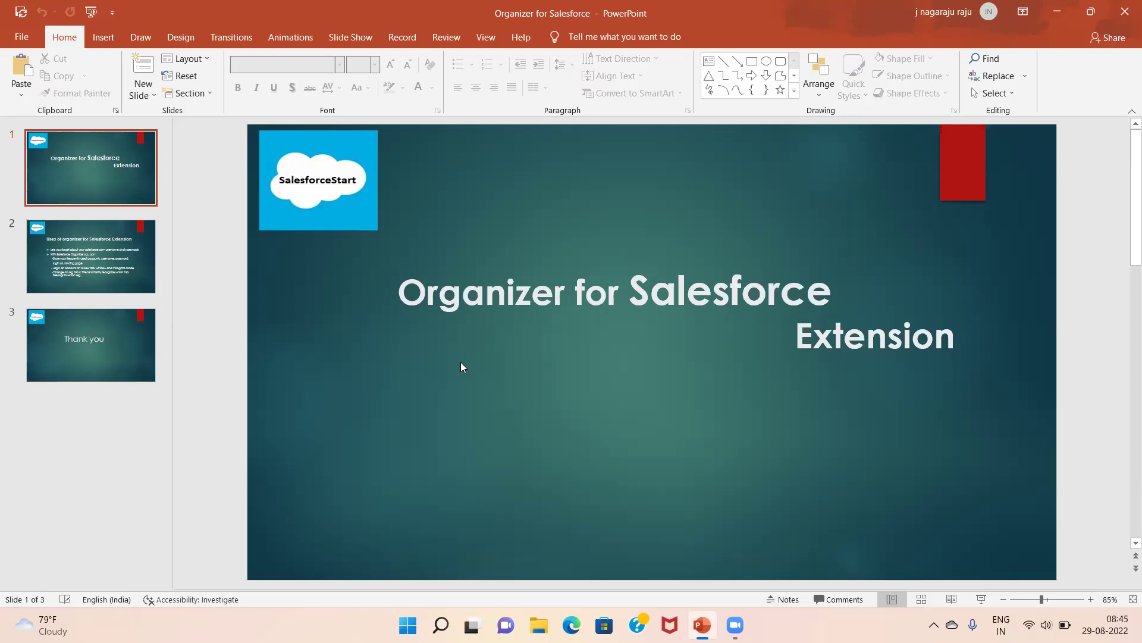
Show slide 2, 'Uses of organizer for Salesforce Extension', then restore down the PowerPoint window.
{"action": "left_click", "coordinate": [116, 269]}
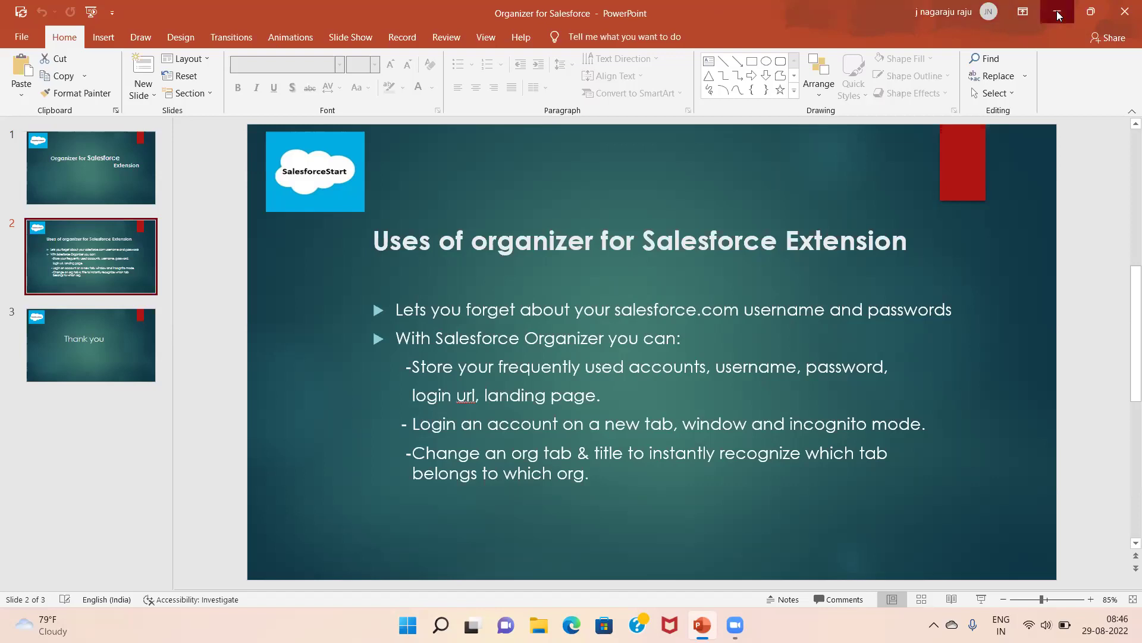
{"action": "key", "text": "super+Down"}
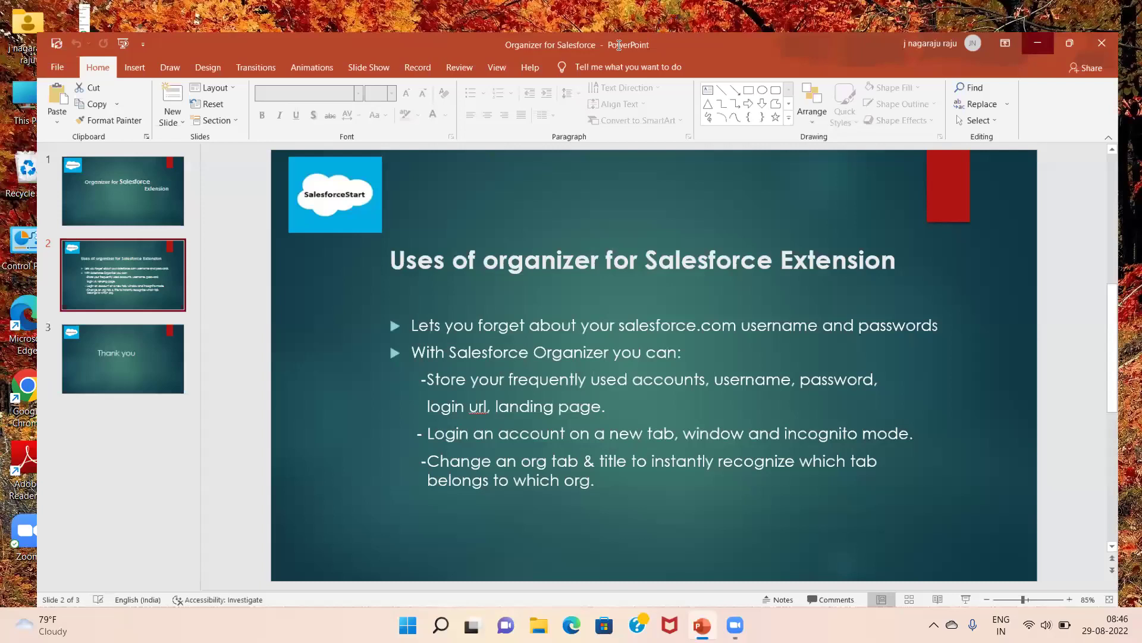
Search the web for 'organizer for salesforce' and open its Chrome Web Store page.
{"action": "key", "text": "super+Up"}
{"action": "type", "text": "organizer"}
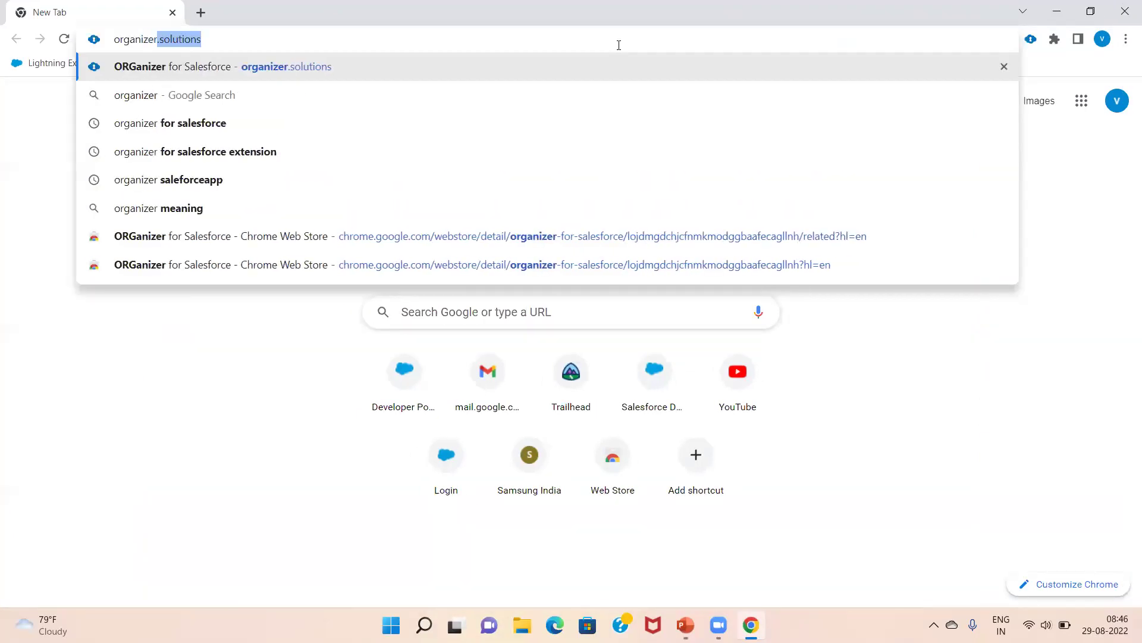
{"action": "left_click", "coordinate": [192, 123]}
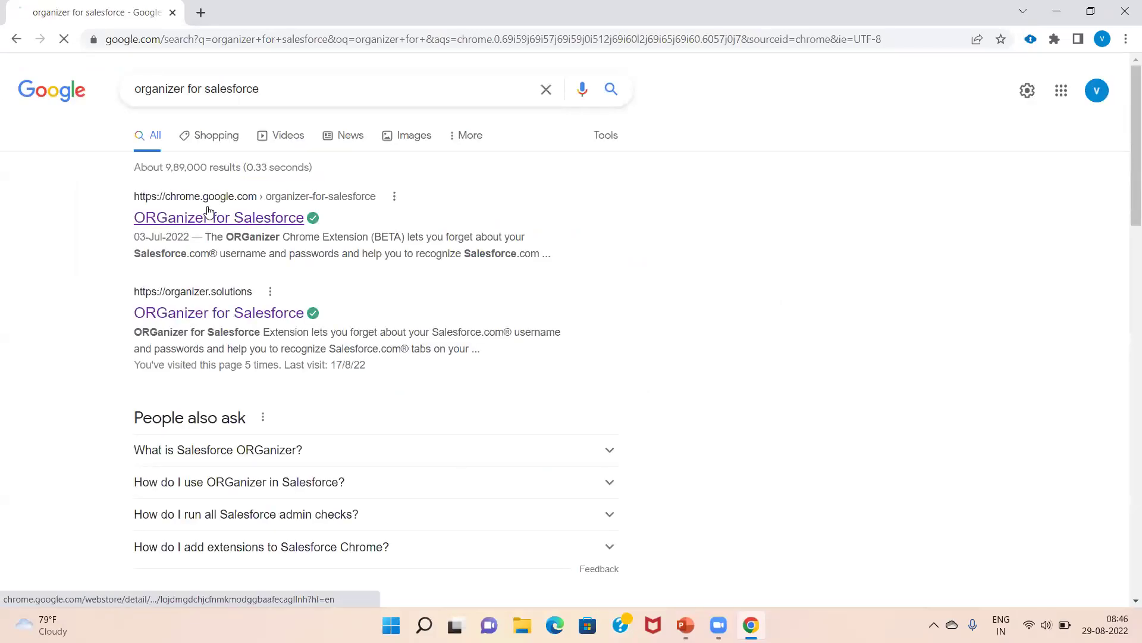
{"action": "left_click", "coordinate": [208, 211]}
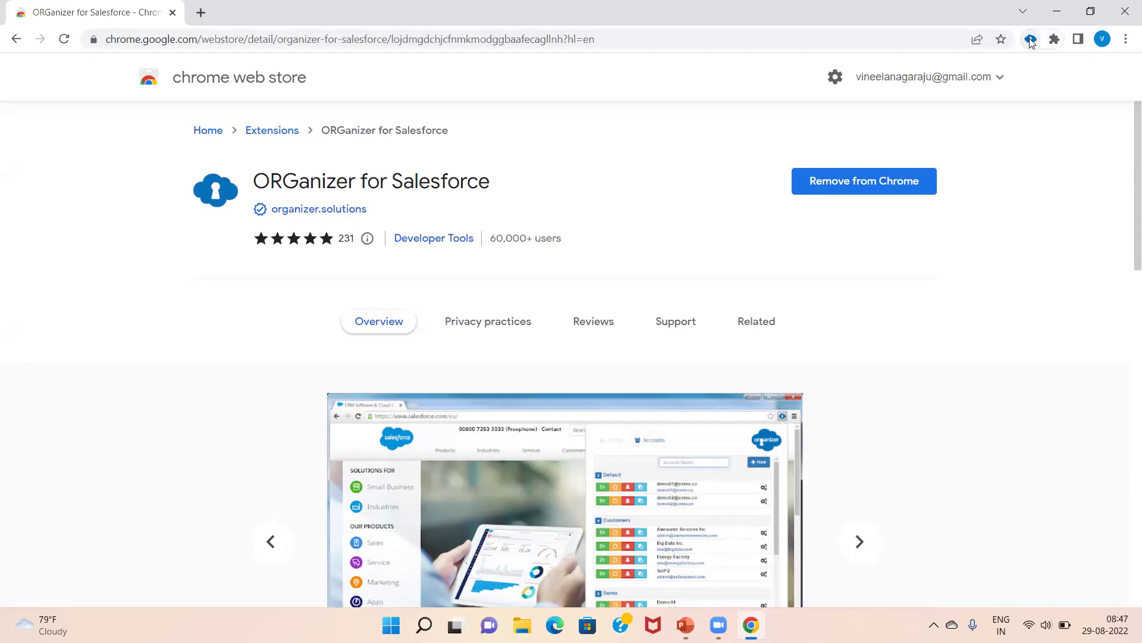
Start a new ORGanizer saved login and step through its Name, Username and Password fields.
{"action": "left_click", "coordinate": [1031, 40]}
{"action": "key", "text": "Escape"}
{"action": "left_click", "coordinate": [1031, 39]}
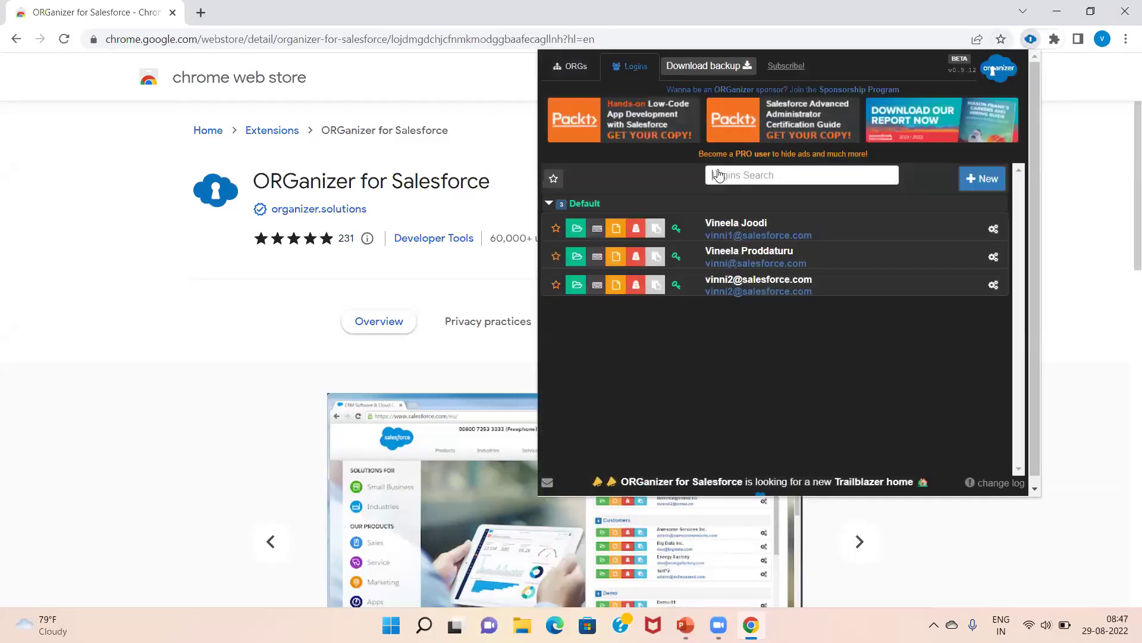
{"action": "left_click", "coordinate": [987, 179]}
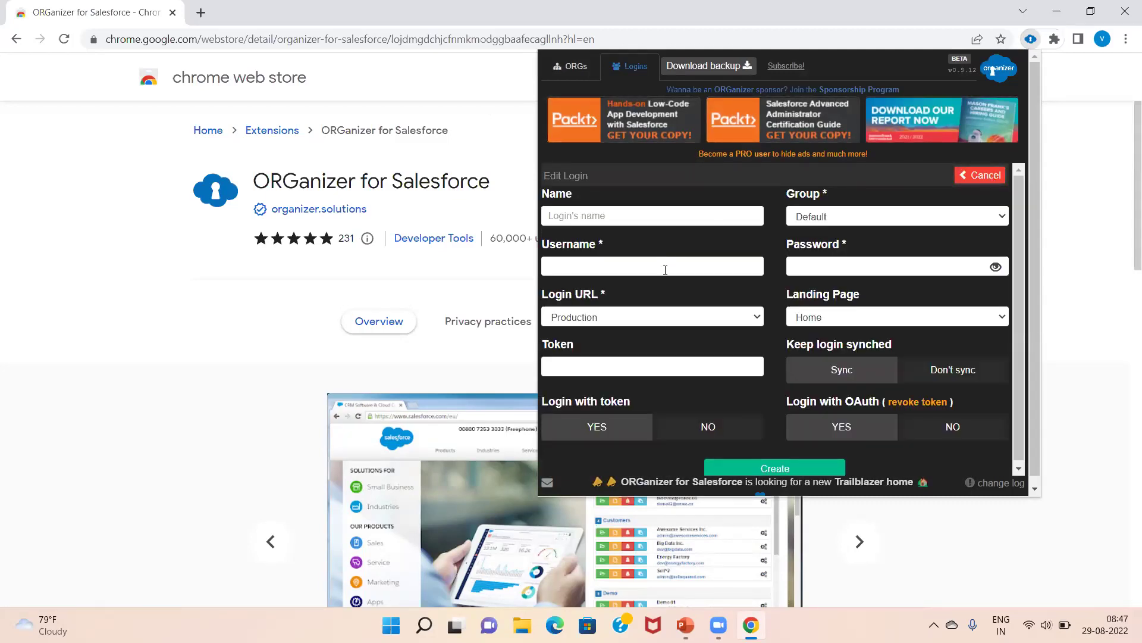
{"action": "left_click", "coordinate": [676, 212]}
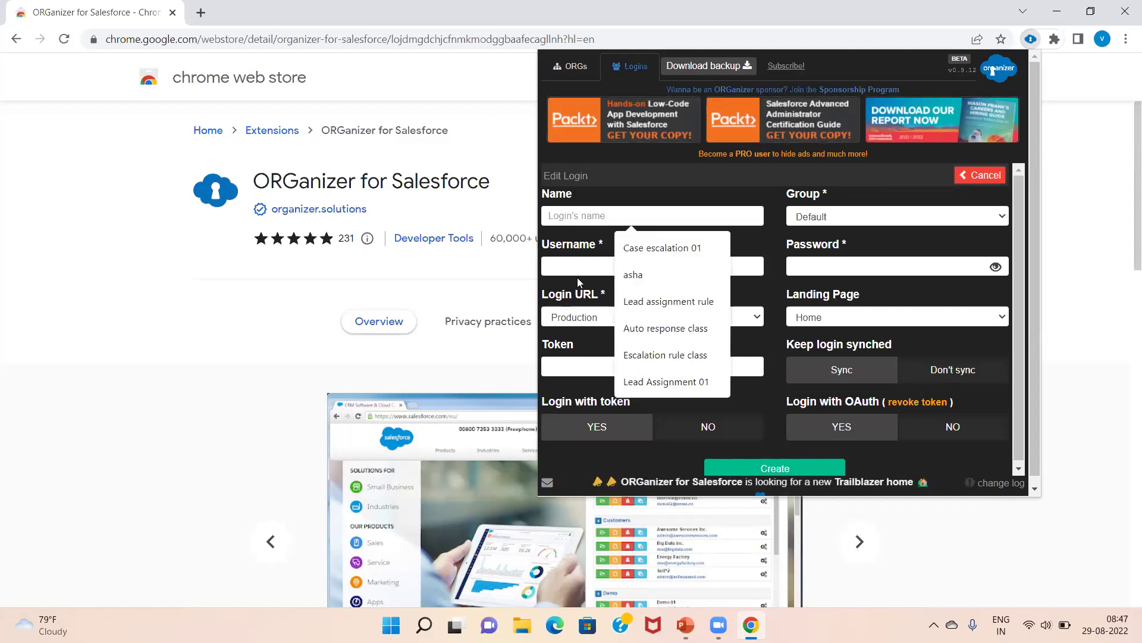
{"action": "left_click", "coordinate": [677, 268]}
{"action": "left_click", "coordinate": [813, 257]}
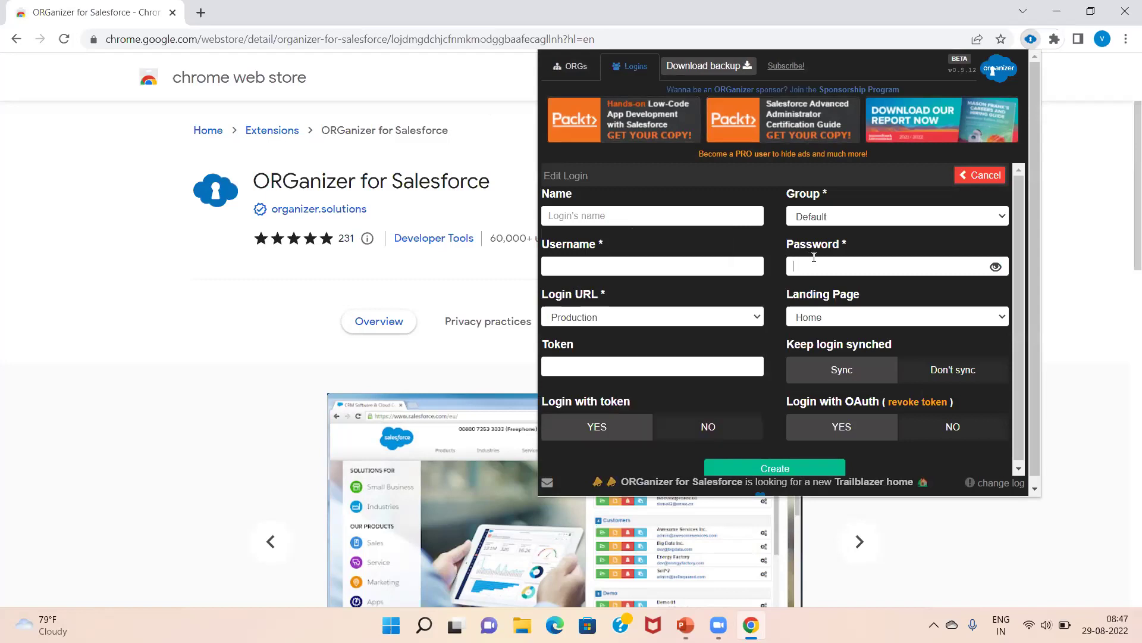
Set the new login's Login URL and Landing Page to Other, keeping it synched.
{"action": "left_click", "coordinate": [700, 320]}
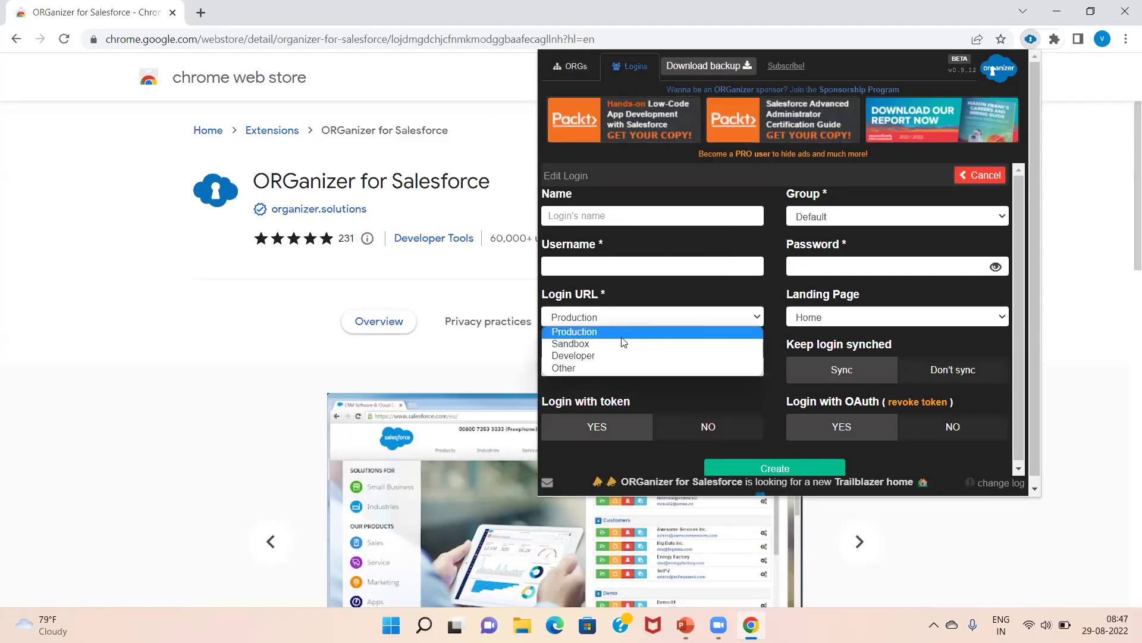
{"action": "left_click", "coordinate": [568, 369]}
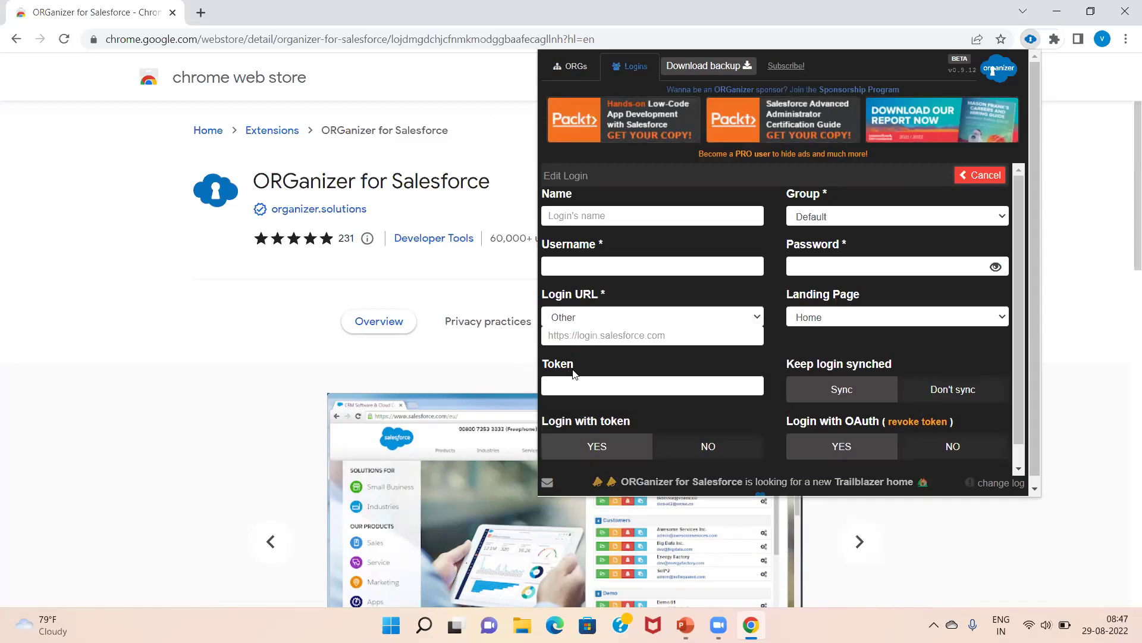
{"action": "left_click", "coordinate": [818, 320]}
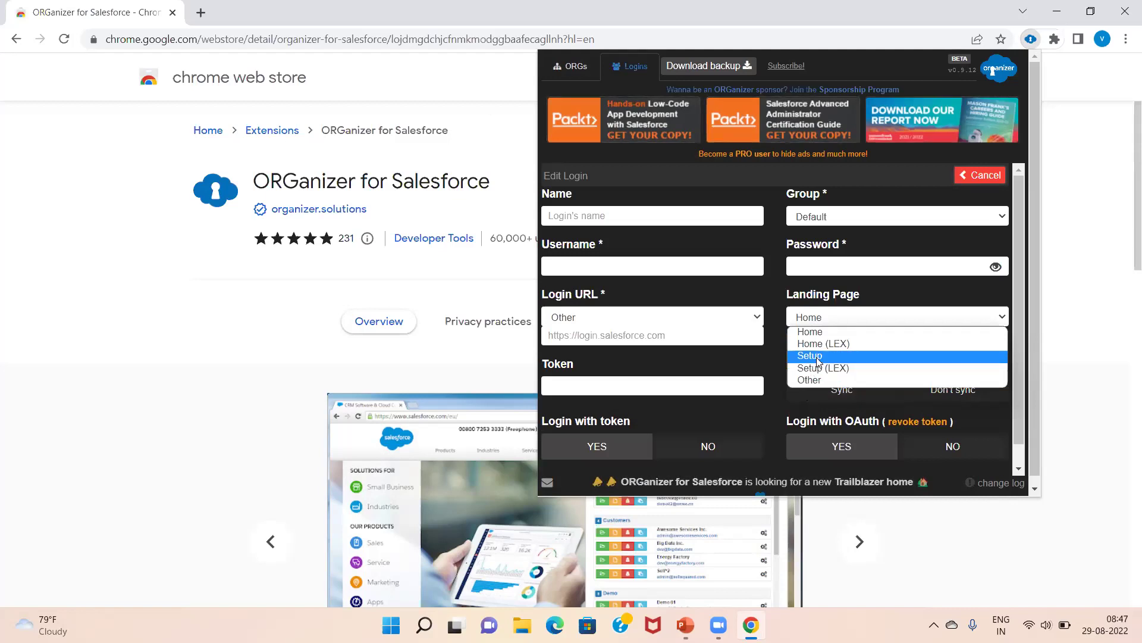
{"action": "left_click", "coordinate": [808, 381]}
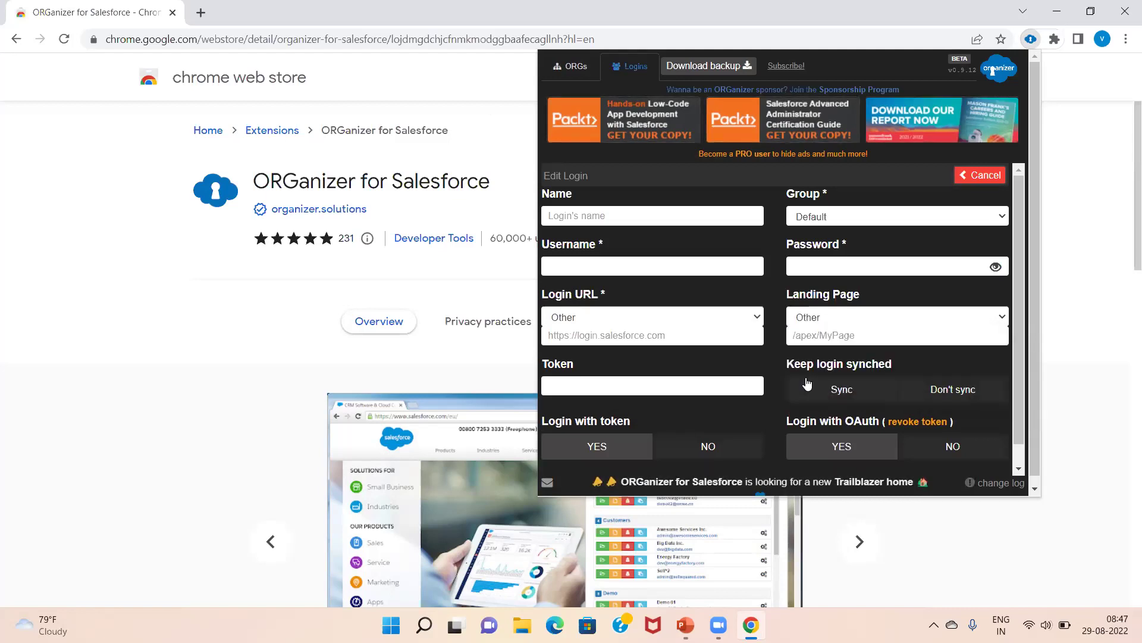
{"action": "left_click", "coordinate": [807, 384]}
Cancel the new login unsaved and open the second saved login in a new tab.
{"action": "left_click", "coordinate": [1020, 461]}
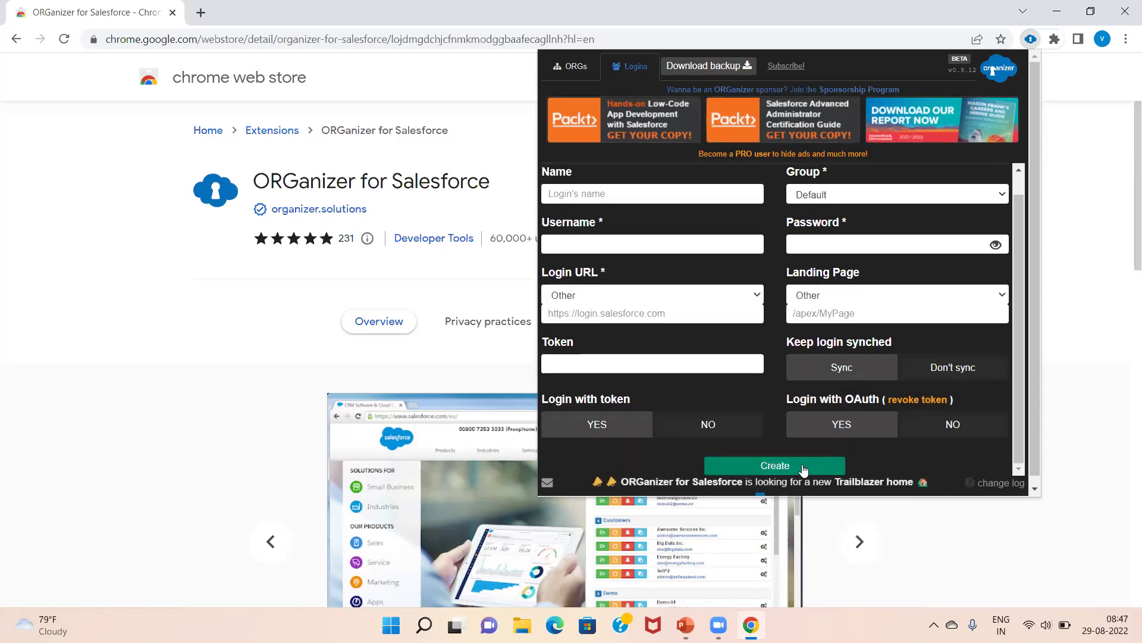
{"action": "left_click", "coordinate": [1018, 170]}
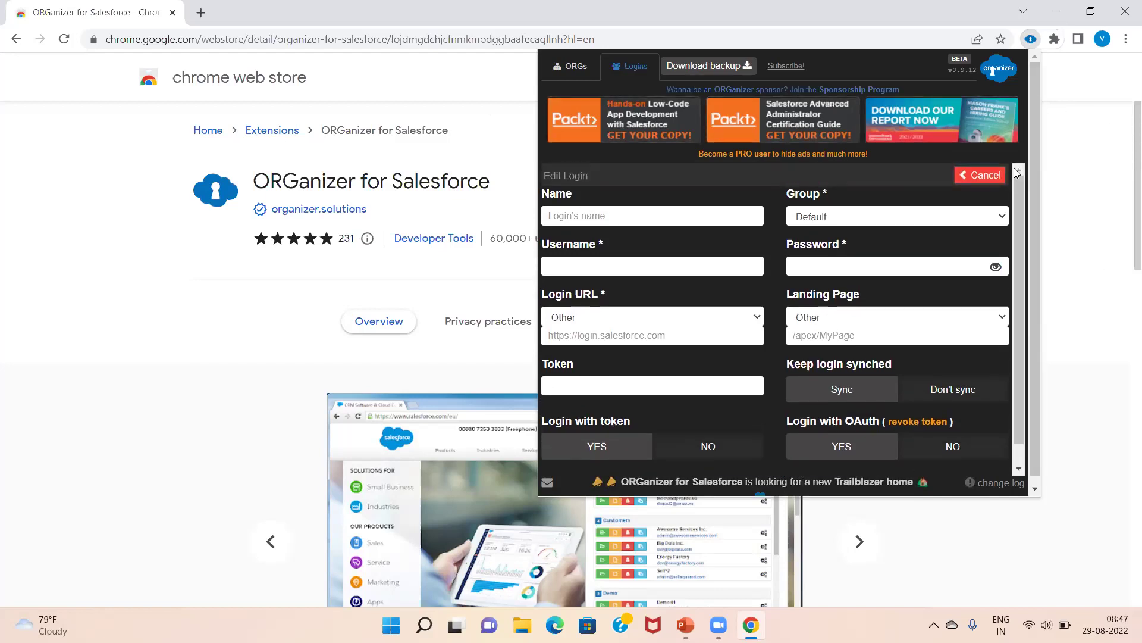
{"action": "left_click", "coordinate": [981, 175]}
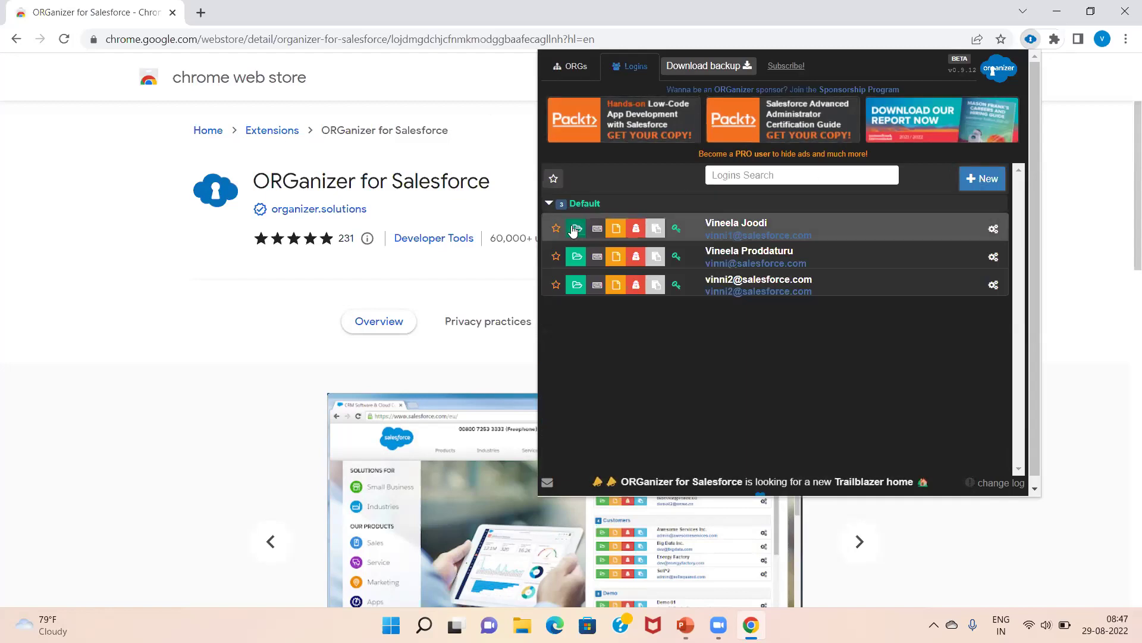
{"action": "left_click", "coordinate": [575, 254]}
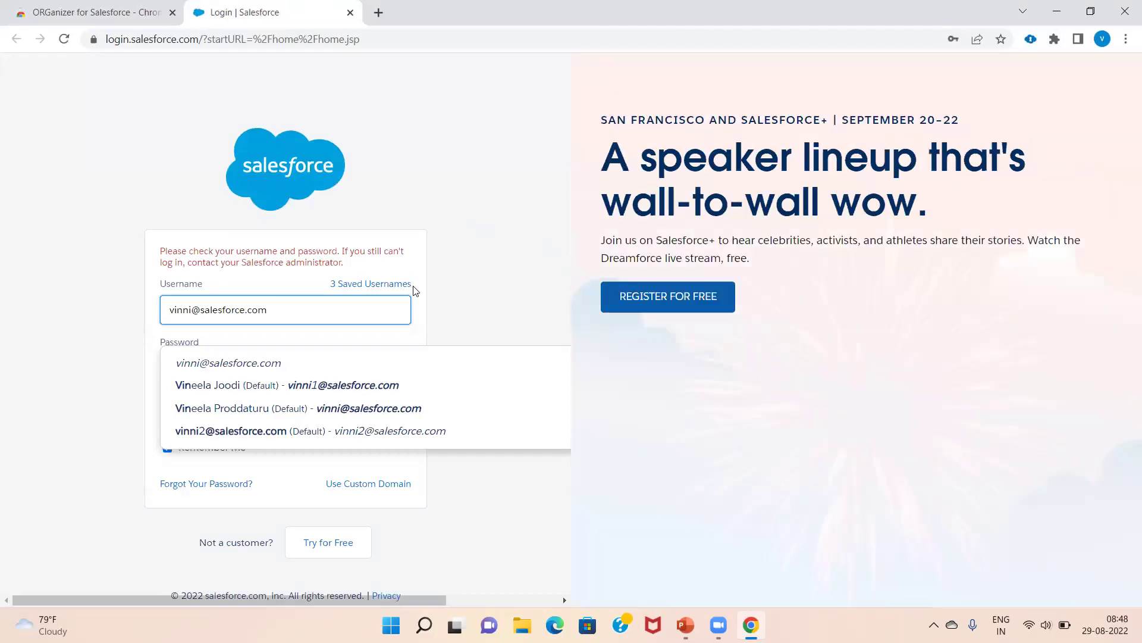
Sign in and open the Developer Console for the second saved login.
{"action": "left_click", "coordinate": [300, 411]}
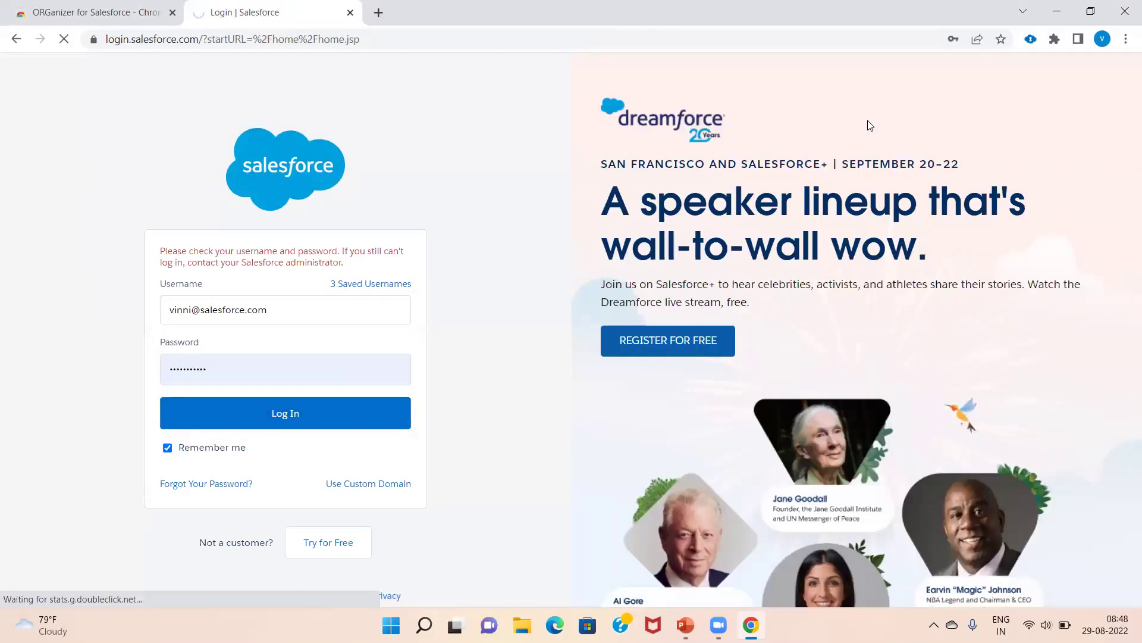
{"action": "left_click", "coordinate": [1030, 39]}
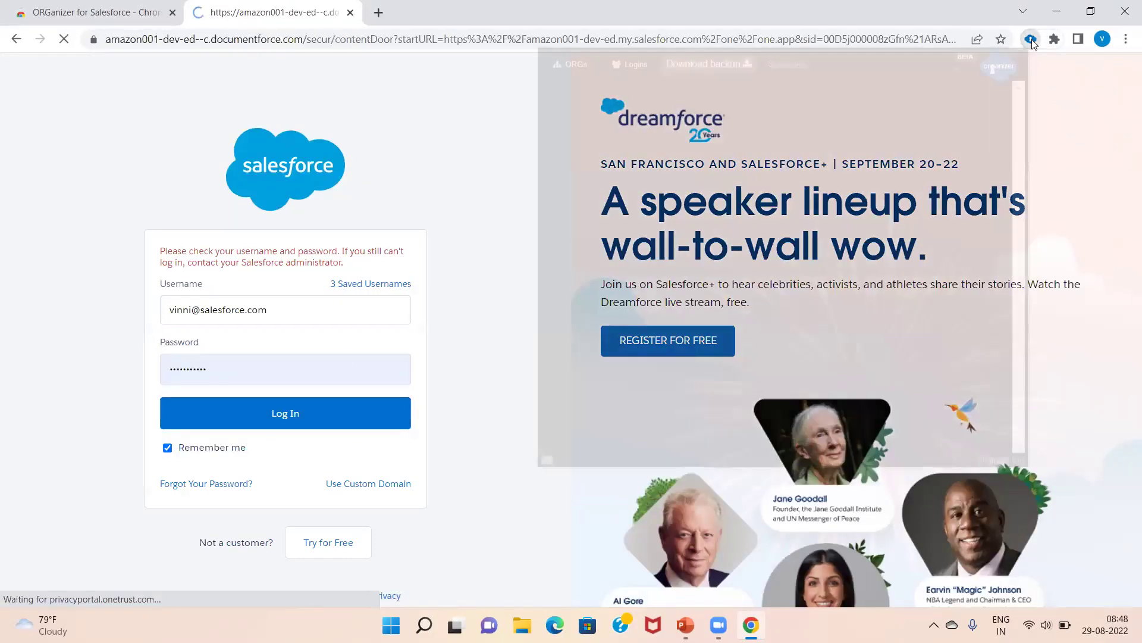
{"action": "left_click", "coordinate": [1031, 40]}
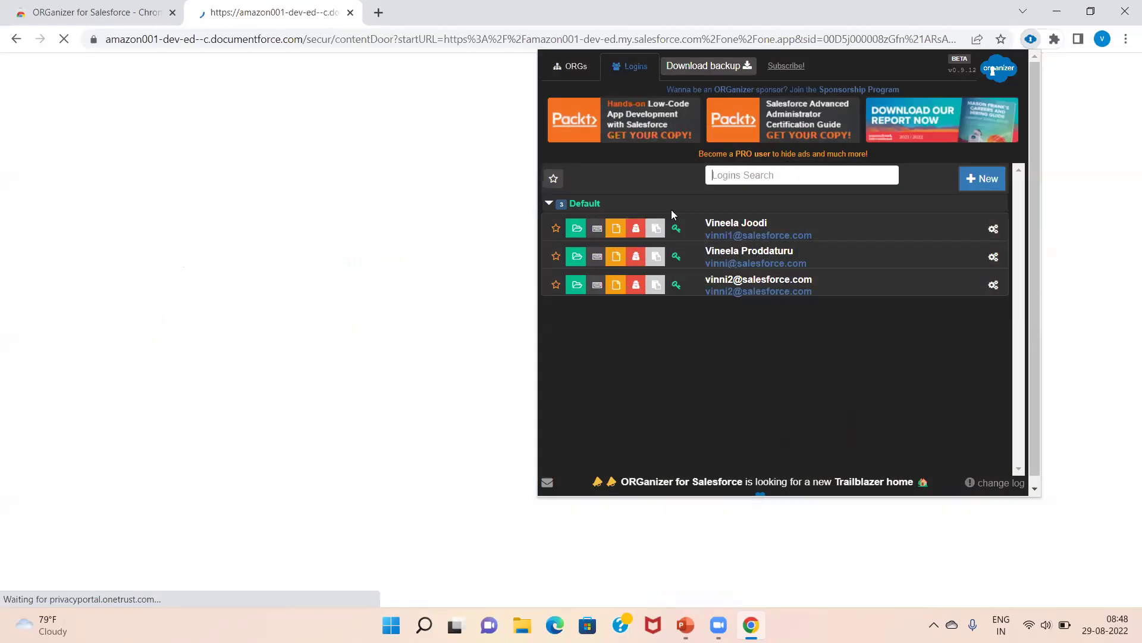
{"action": "left_click", "coordinate": [598, 257]}
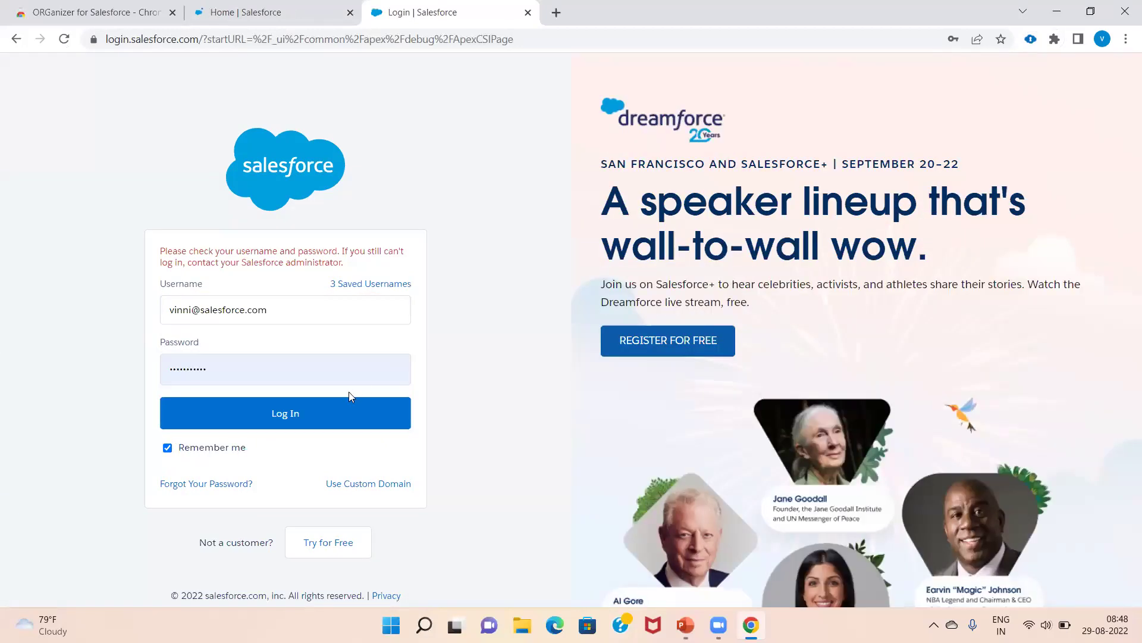
{"action": "left_click", "coordinate": [323, 412]}
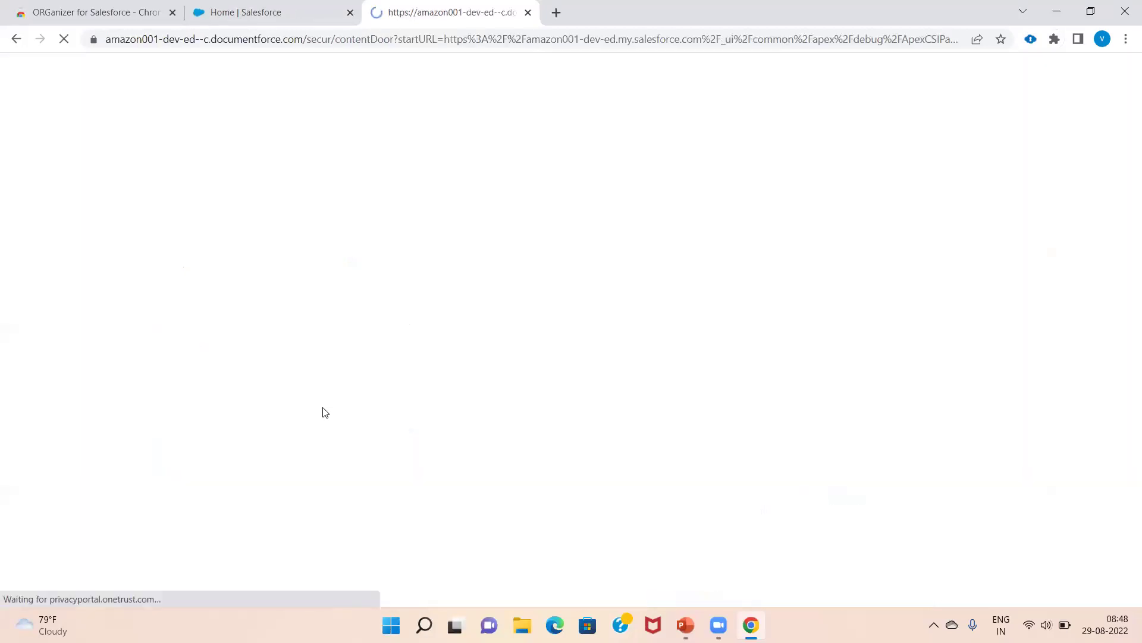
Open the second login in a new window, sign in, close it, and return to the ContactProccess code.
{"action": "left_click", "coordinate": [1032, 35]}
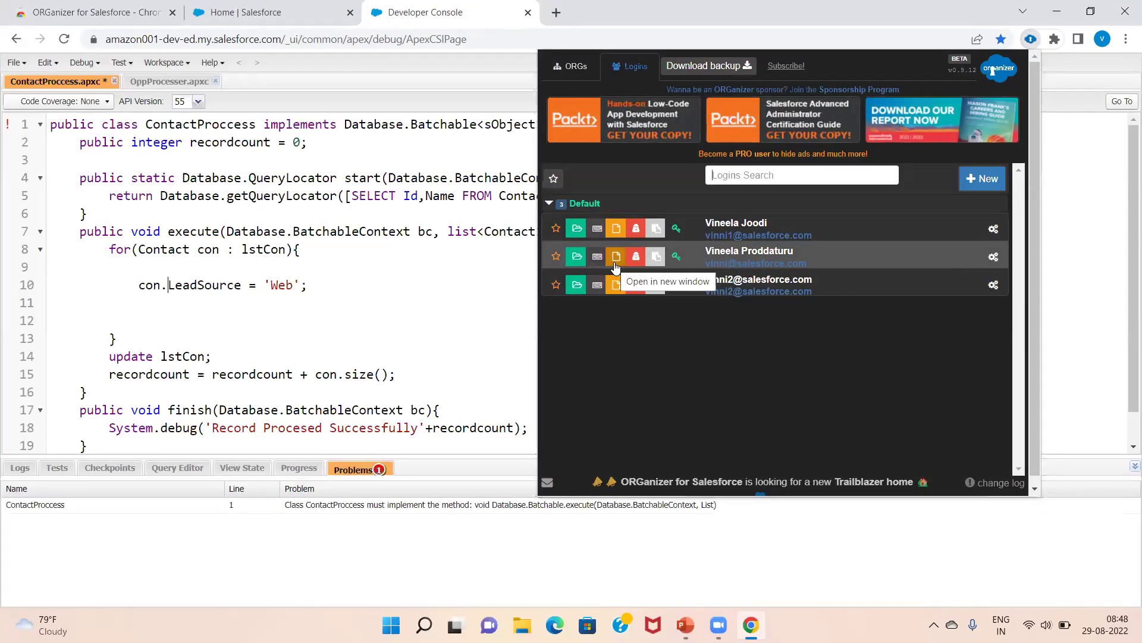
{"action": "left_click", "coordinate": [616, 257]}
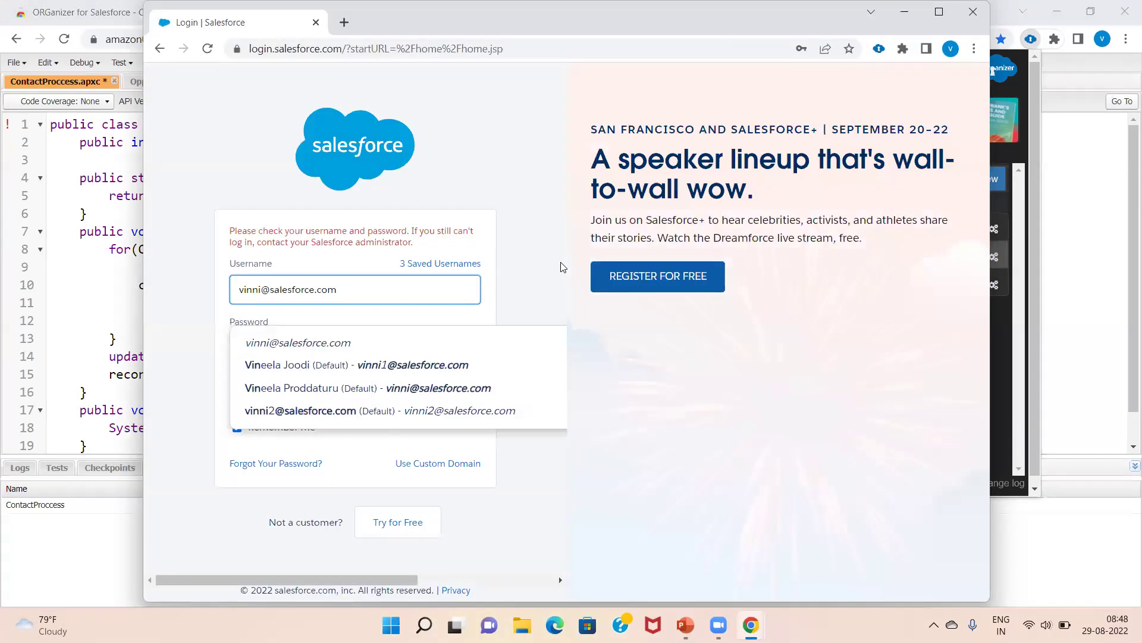
{"action": "left_click", "coordinate": [402, 395]}
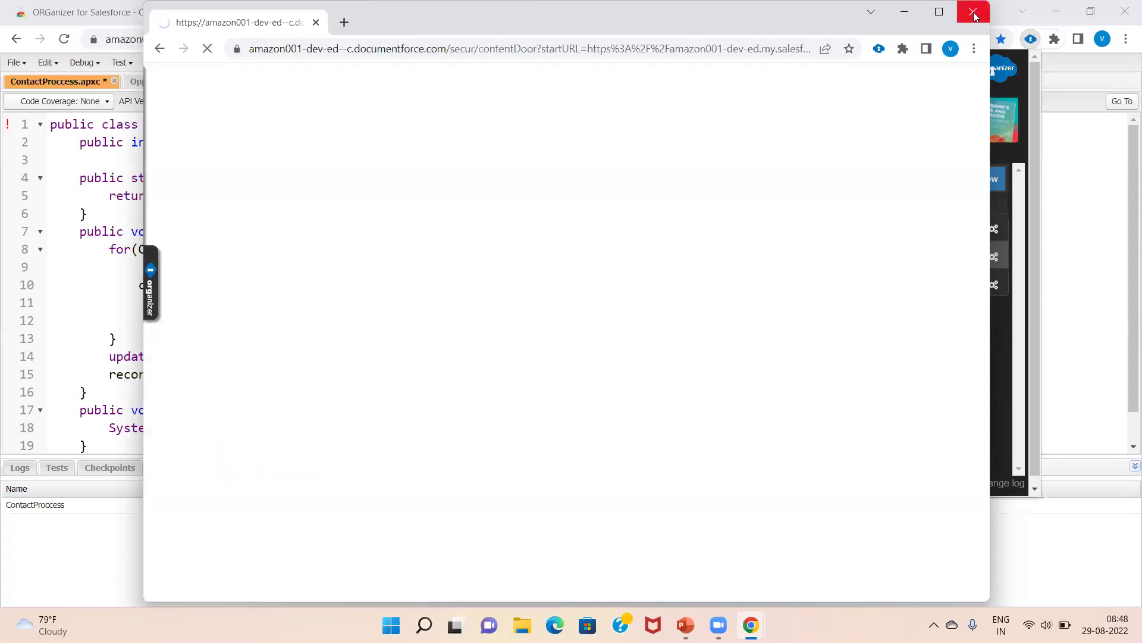
{"action": "left_click", "coordinate": [974, 13]}
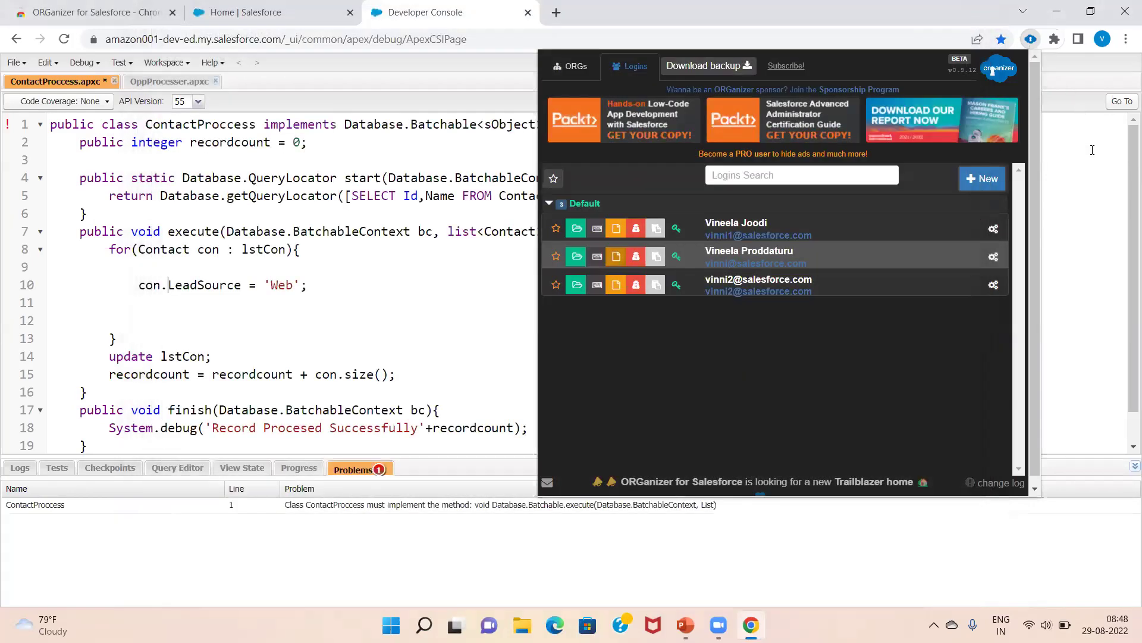
{"action": "left_click", "coordinate": [1093, 157]}
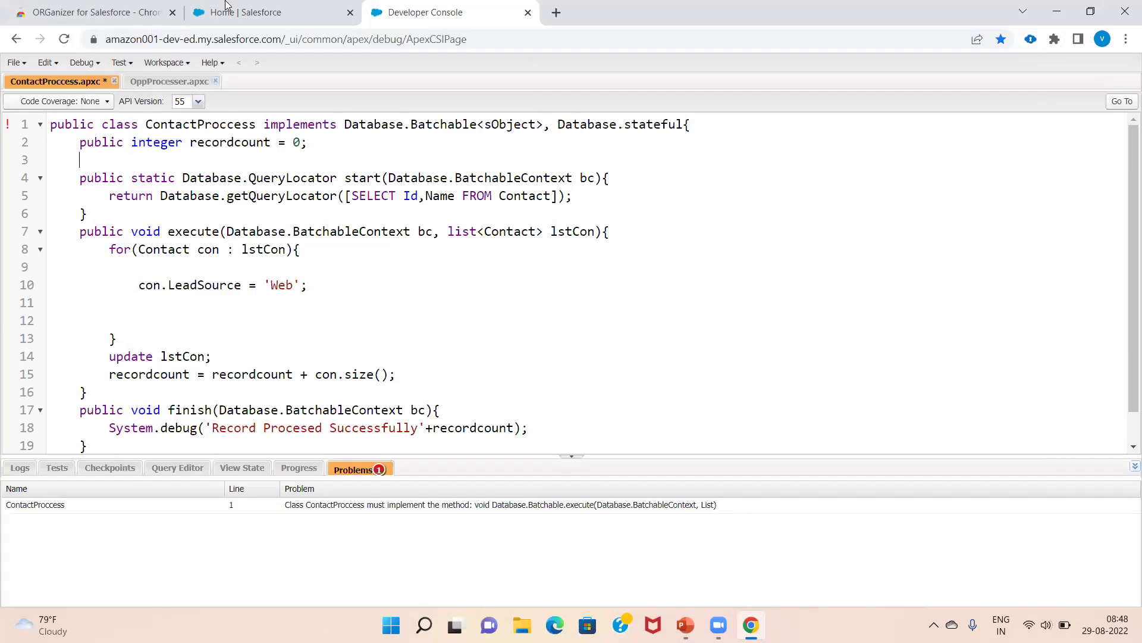
{"action": "left_click", "coordinate": [258, 5]}
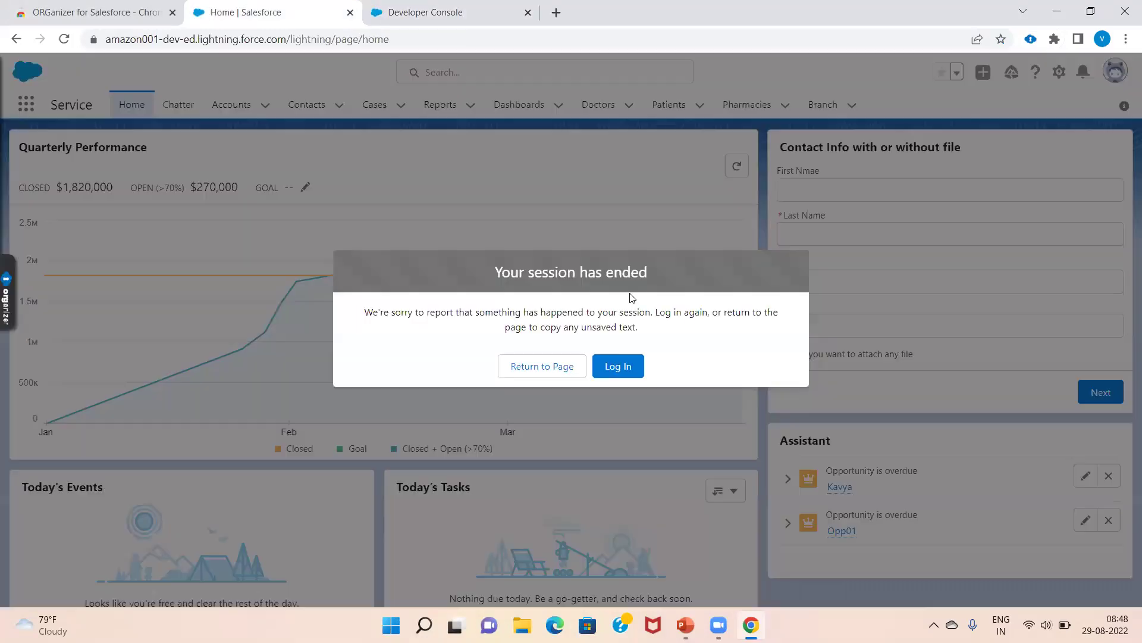
{"action": "left_click", "coordinate": [555, 373]}
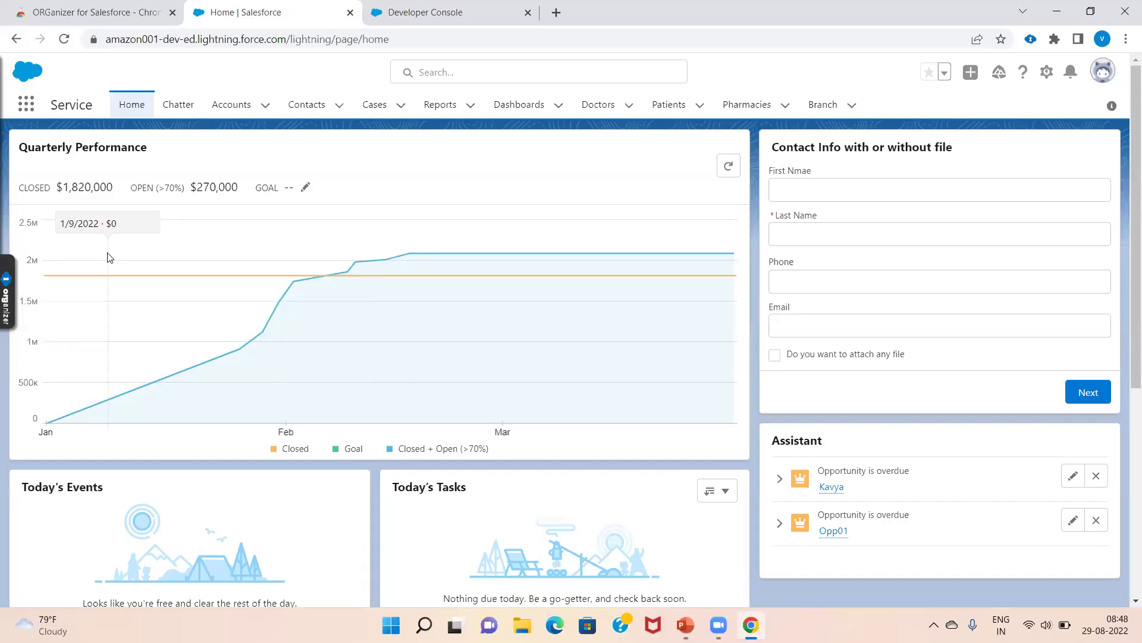
{"action": "left_click", "coordinate": [7, 301]}
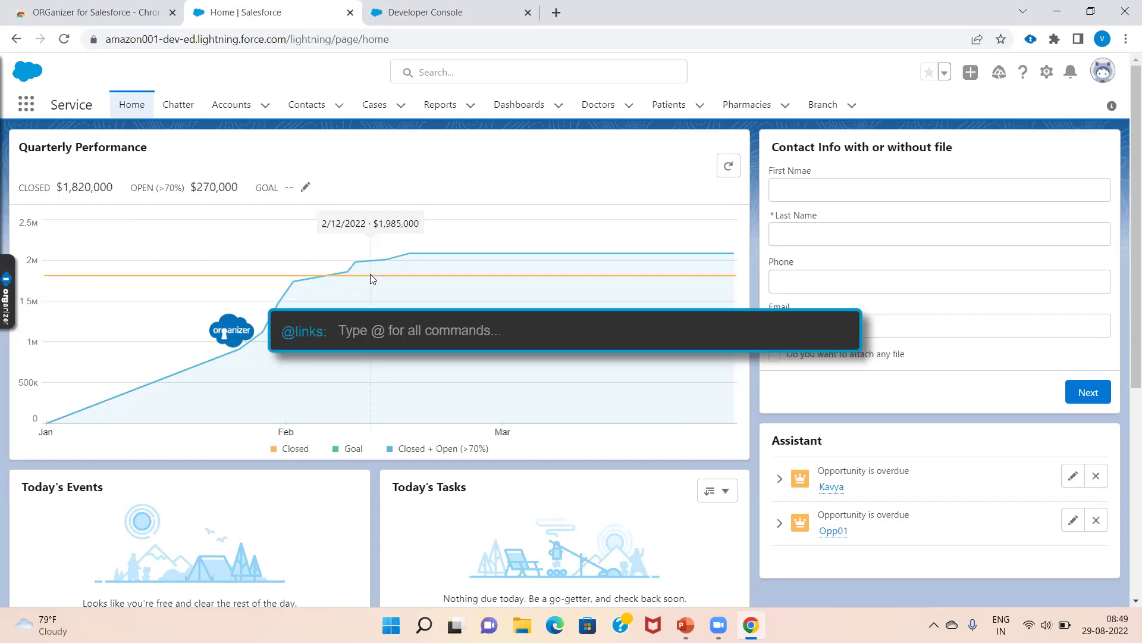
{"action": "type", "text": "Acc"}
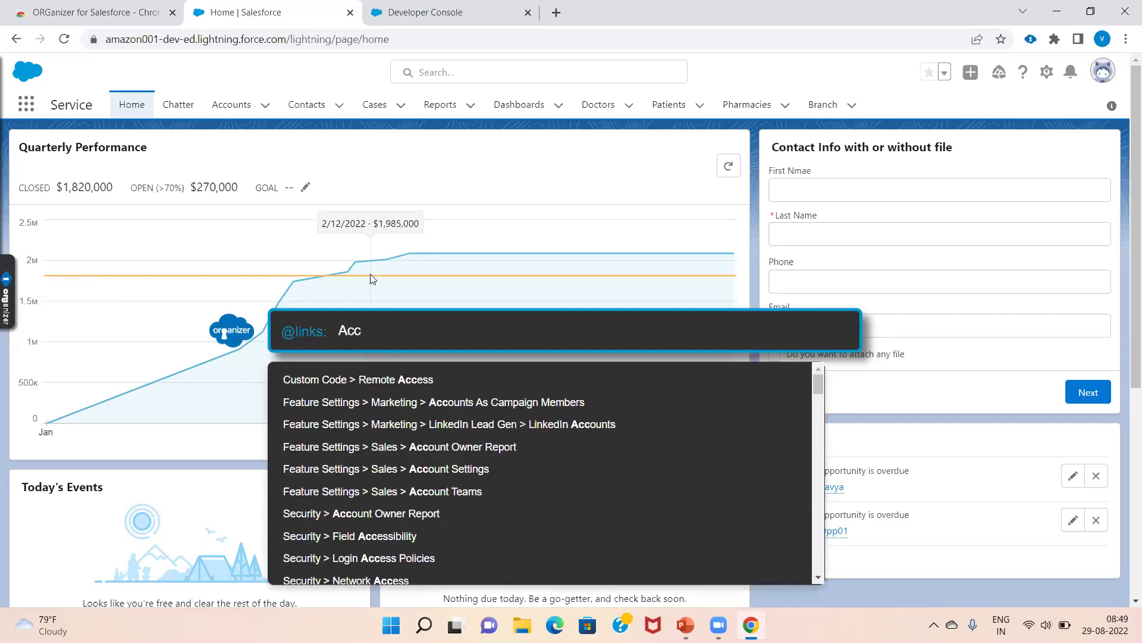
{"action": "type", "text": "ount"}
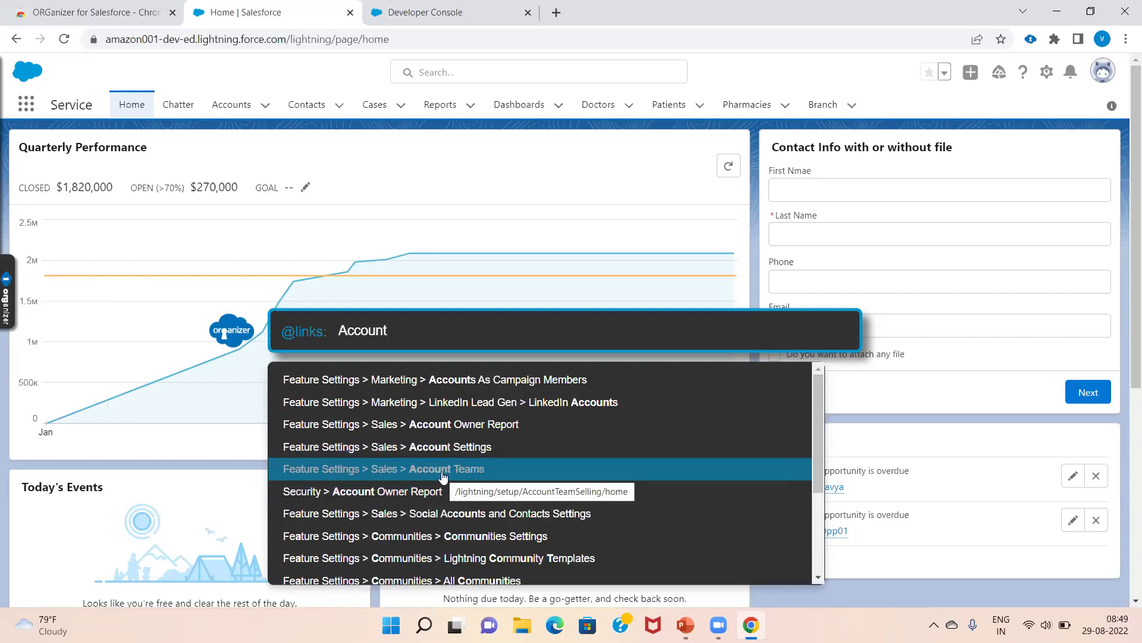
{"action": "left_click", "coordinate": [450, 447]}
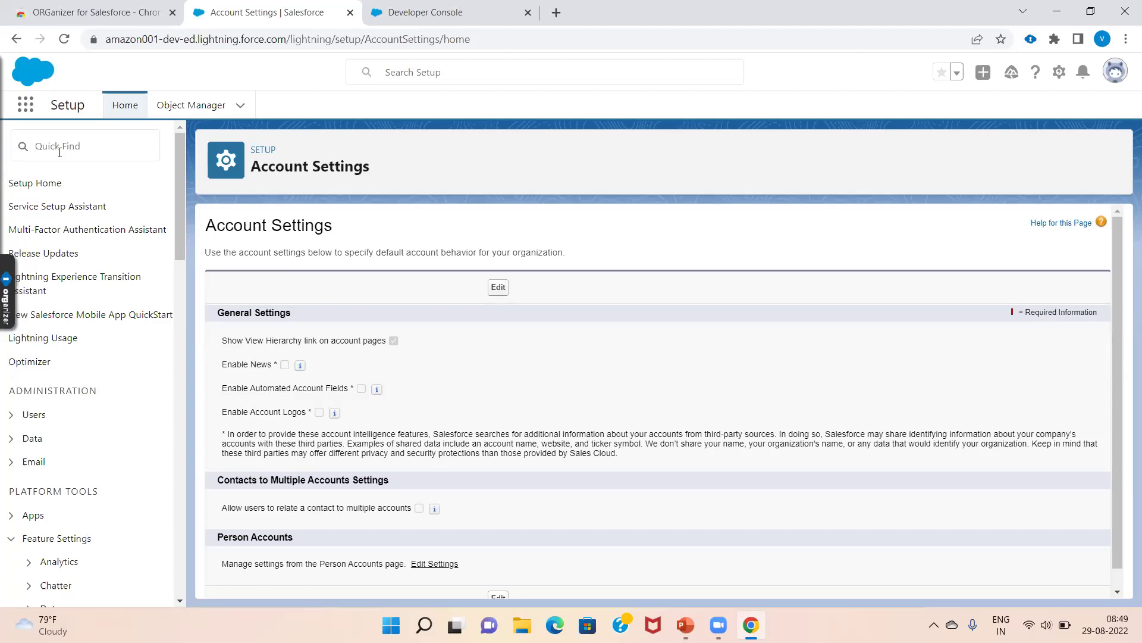
Open the ORGanizer Quick Console on its Quick Query plugin.
{"action": "left_click", "coordinate": [6, 292]}
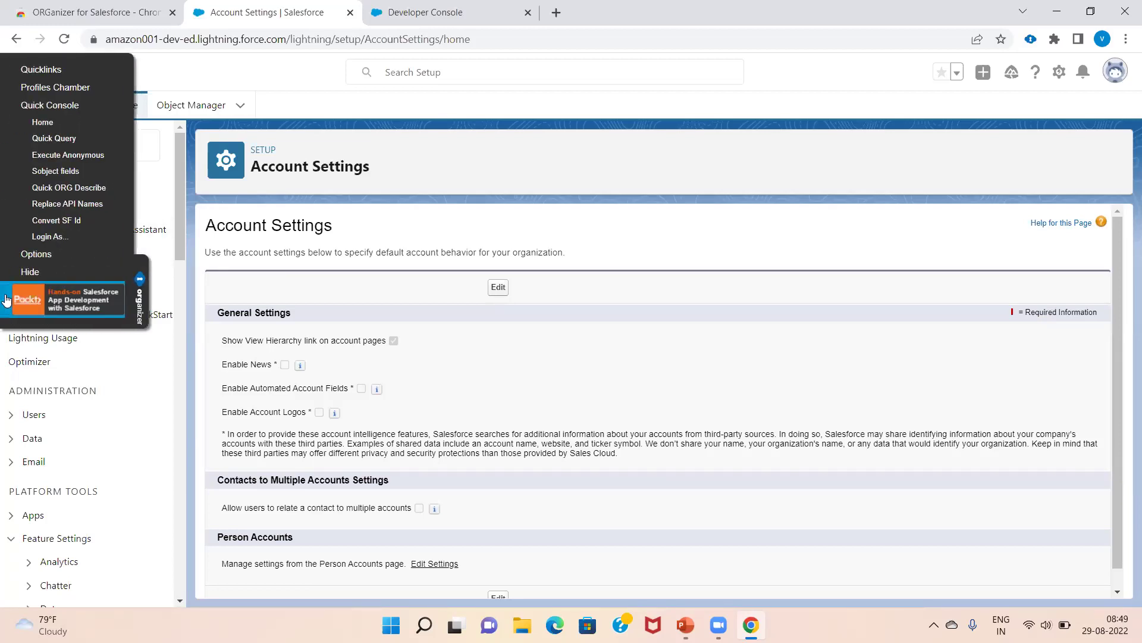
{"action": "left_click", "coordinate": [64, 107]}
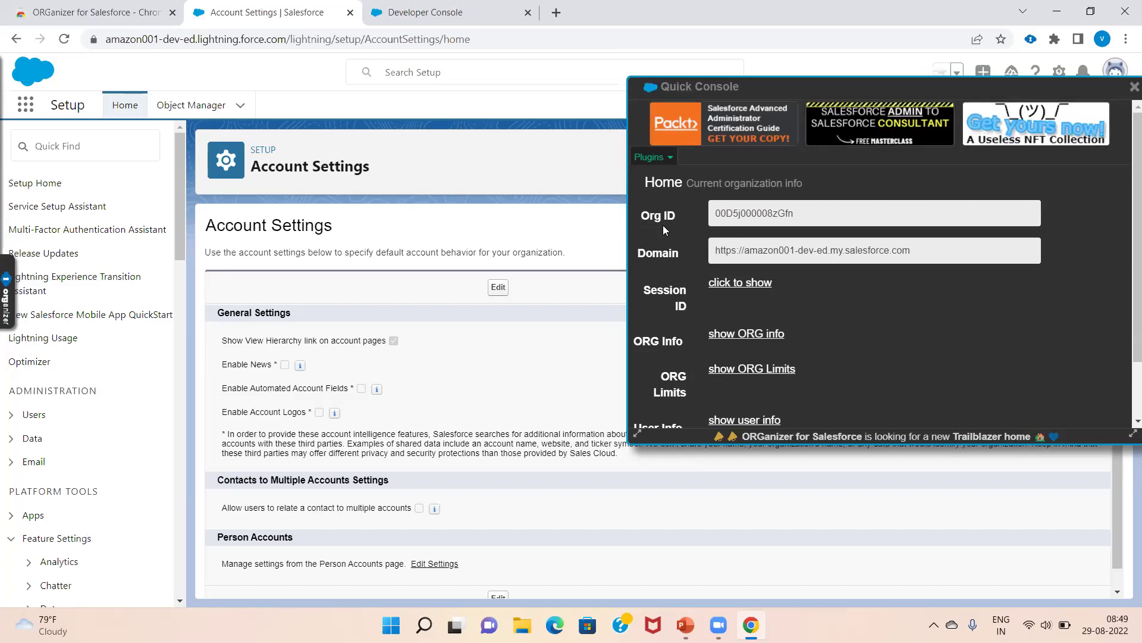
{"action": "left_click", "coordinate": [663, 159]}
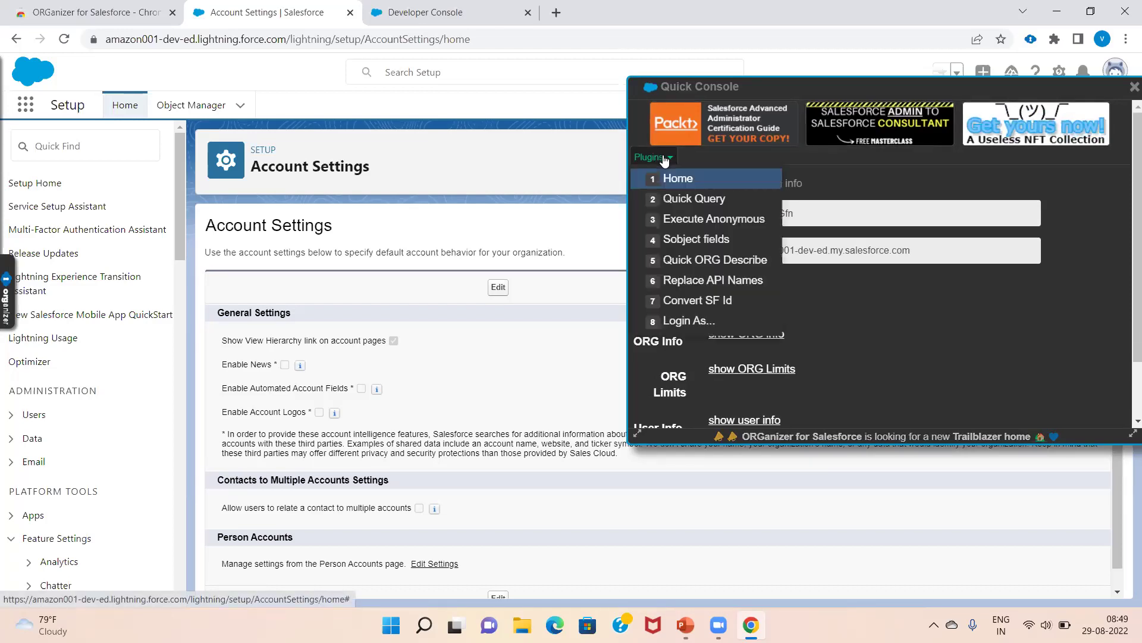
{"action": "left_click", "coordinate": [693, 201]}
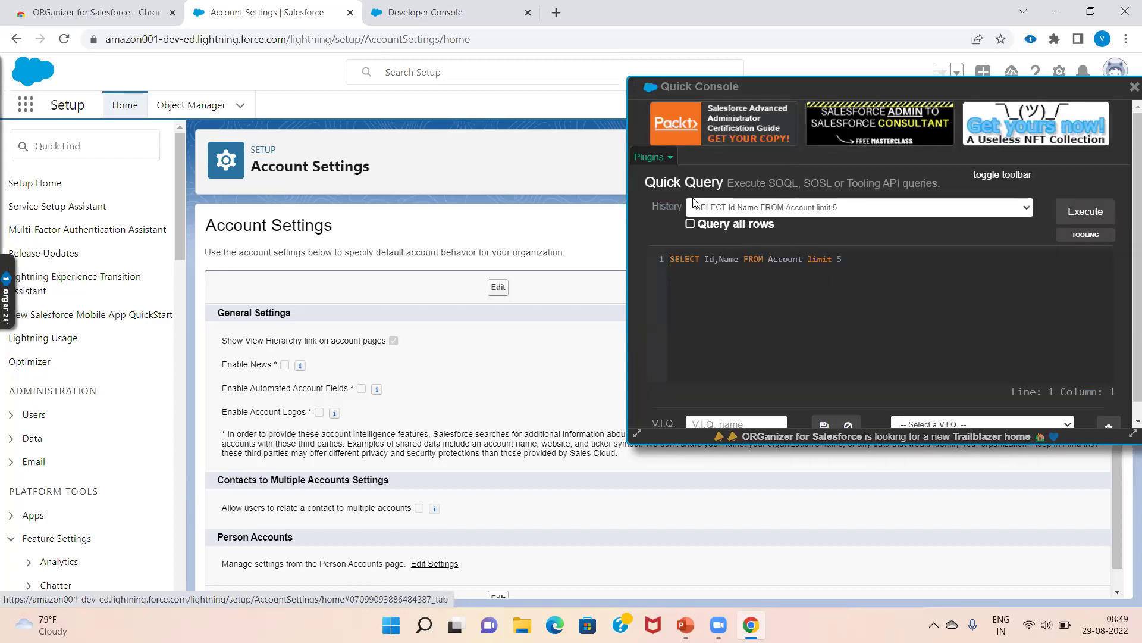
Change the query to SELECT Id,Name FROM Account limit 10, run it, and review the records.
{"action": "left_click", "coordinate": [861, 255]}
{"action": "key", "text": "BackSpace"}
{"action": "key", "text": "BackSpace"}
{"action": "key", "text": "BackSpace"}
{"action": "key", "text": "BackSpace"}
{"action": "key", "text": "BackSpace"}
{"action": "key", "text": "BackSpace"}
{"action": "key", "text": "BackSpace"}
{"action": "key", "text": "BackSpace"}
{"action": "key", "text": "BackSpace"}
{"action": "key", "text": "BackSpace"}
{"action": "key", "text": "BackSpace"}
{"action": "key", "text": "BackSpace"}
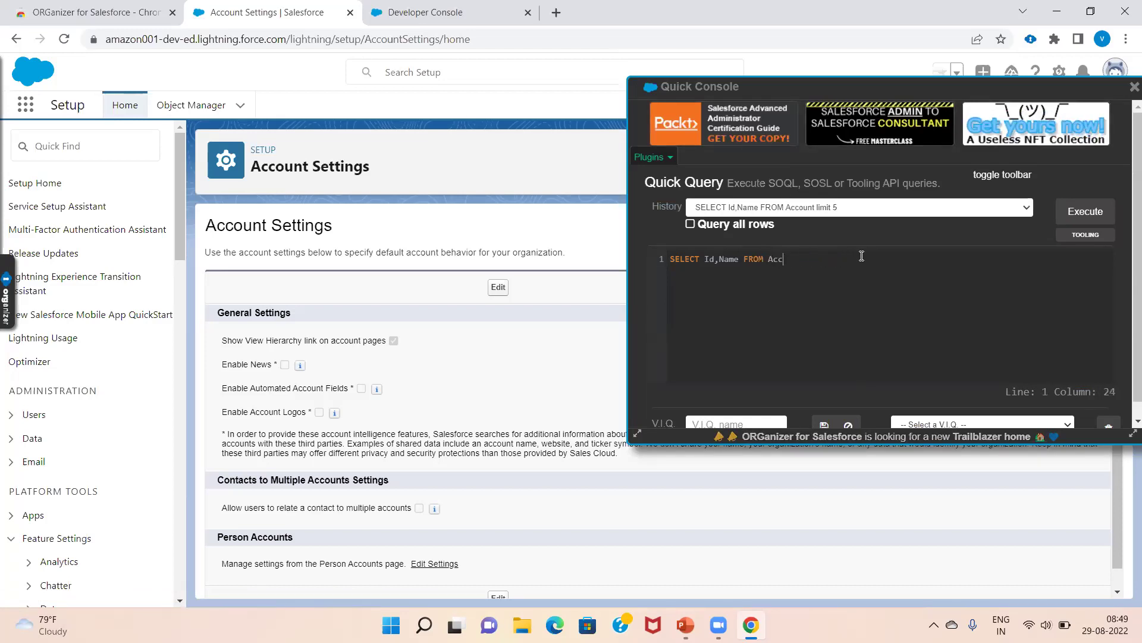
{"action": "type", "text": "count limit 10"}
{"action": "left_click", "coordinate": [1079, 213]}
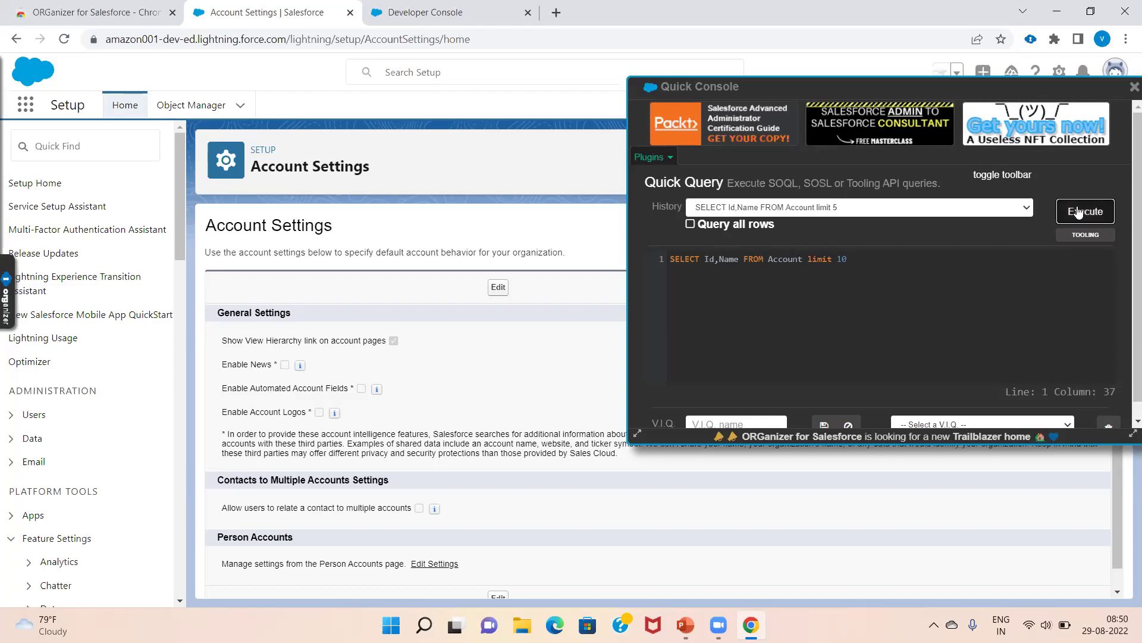
{"action": "scroll", "coordinate": [790, 241], "scroll_direction": "down", "scroll_amount": 5}
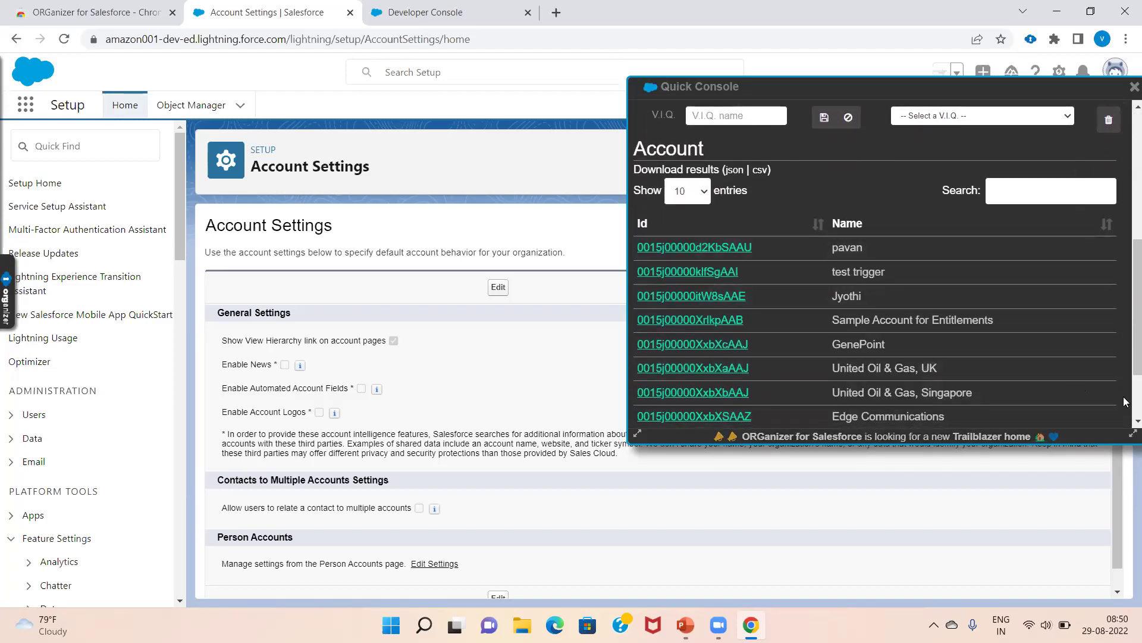
{"action": "scroll", "coordinate": [1124, 401], "scroll_direction": "down", "scroll_amount": 2}
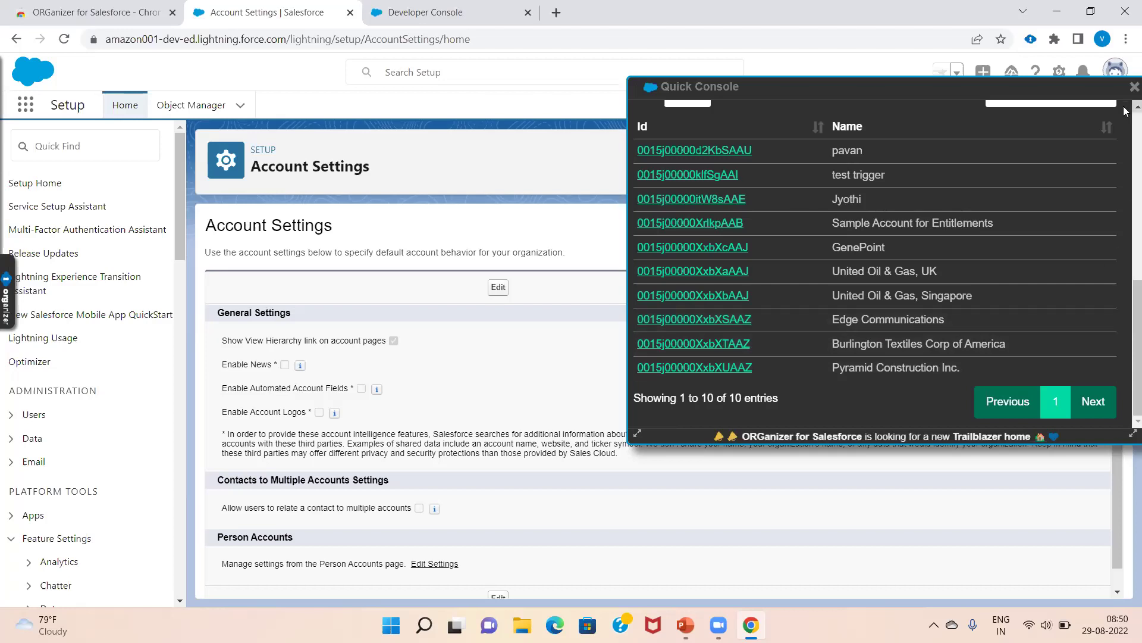
{"action": "scroll", "coordinate": [1125, 127], "scroll_direction": "up", "scroll_amount": 5}
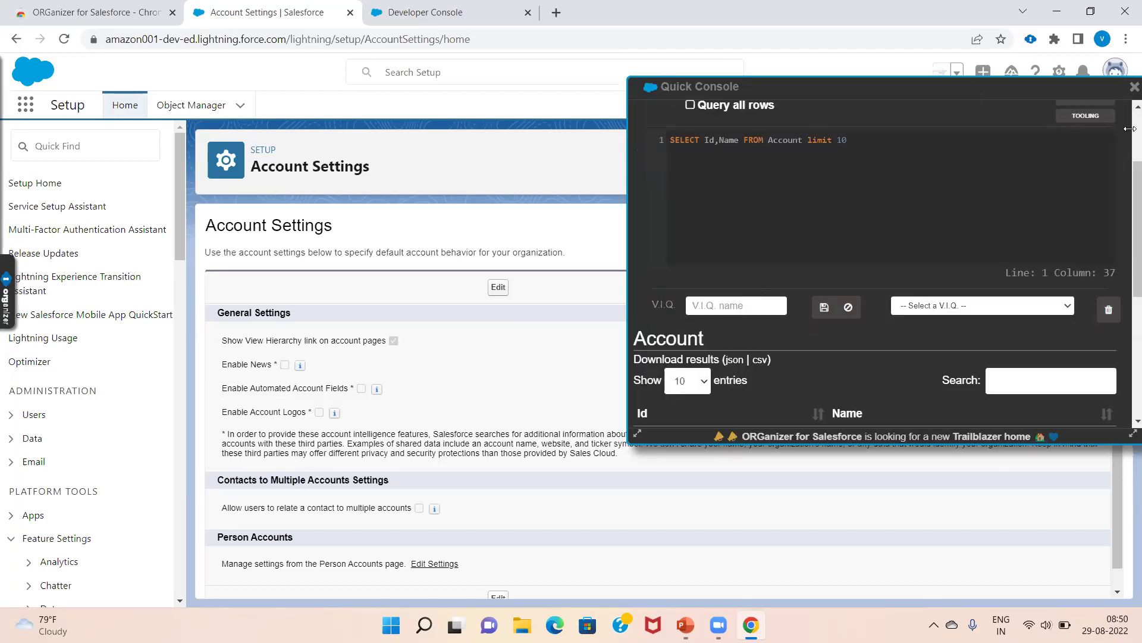
{"action": "scroll", "coordinate": [1126, 124], "scroll_direction": "up", "scroll_amount": 3}
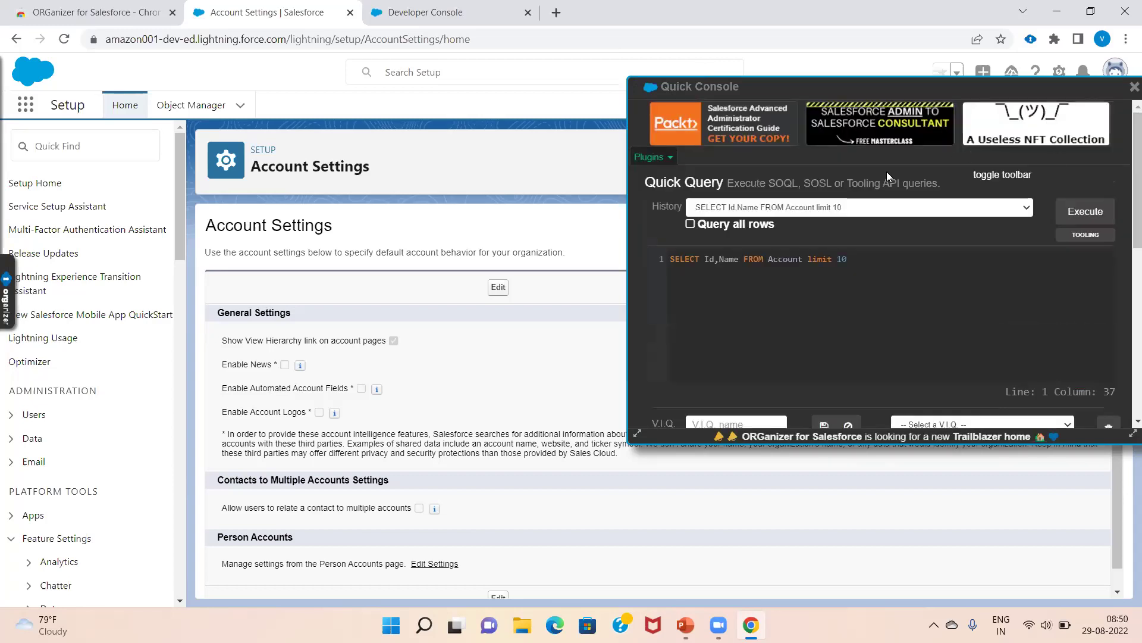
Switch to Execute Anonymous, run System.debug('Hello World!') and review the debug log.
{"action": "left_click", "coordinate": [651, 158]}
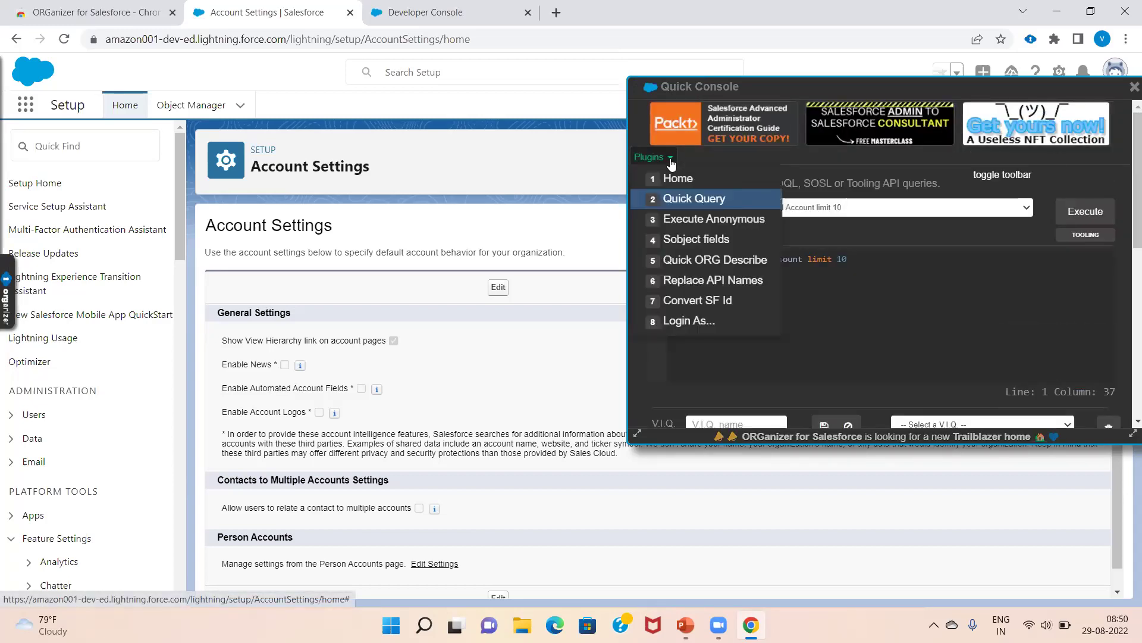
{"action": "left_click", "coordinate": [684, 219]}
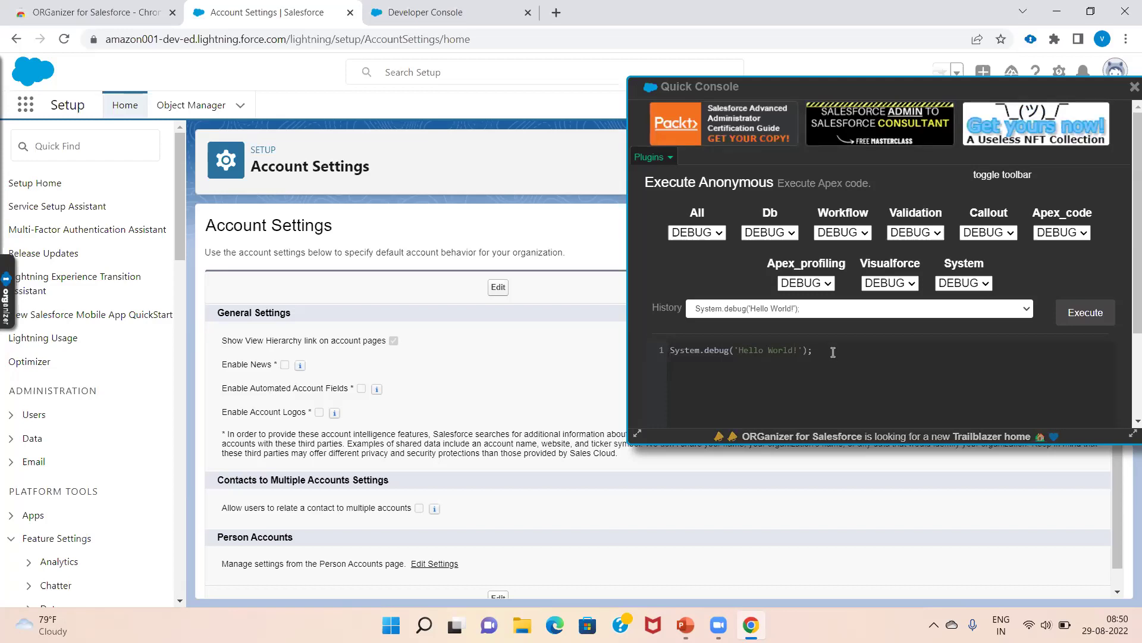
{"action": "scroll", "coordinate": [1126, 401], "scroll_direction": "down", "scroll_amount": 2}
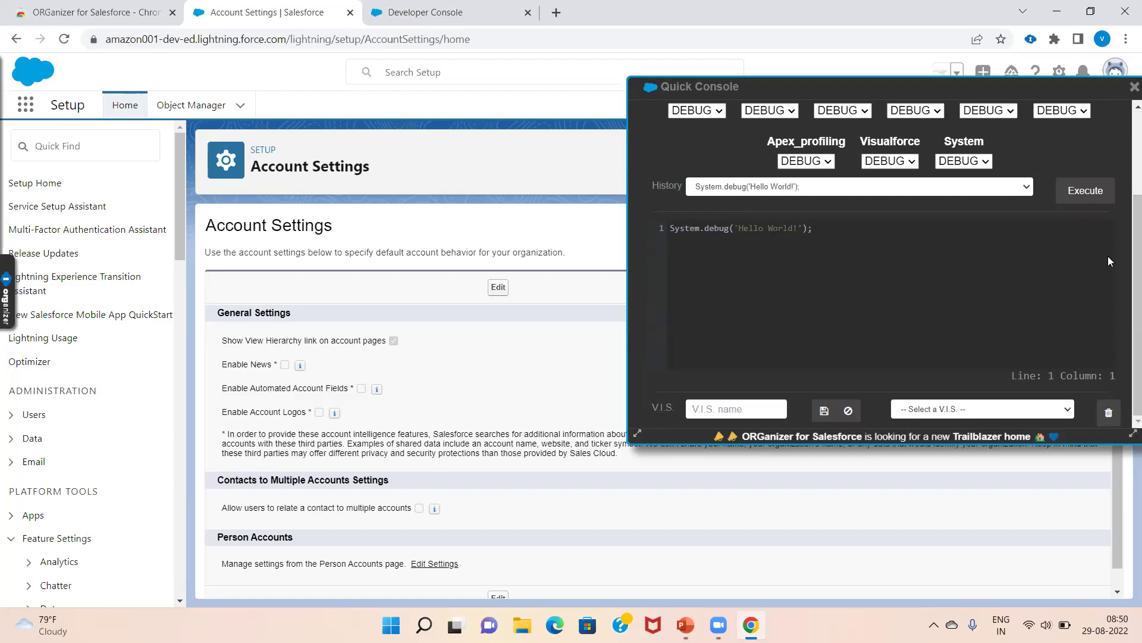
{"action": "left_click", "coordinate": [1087, 191]}
{"action": "scroll", "coordinate": [889, 285], "scroll_direction": "down", "scroll_amount": 3}
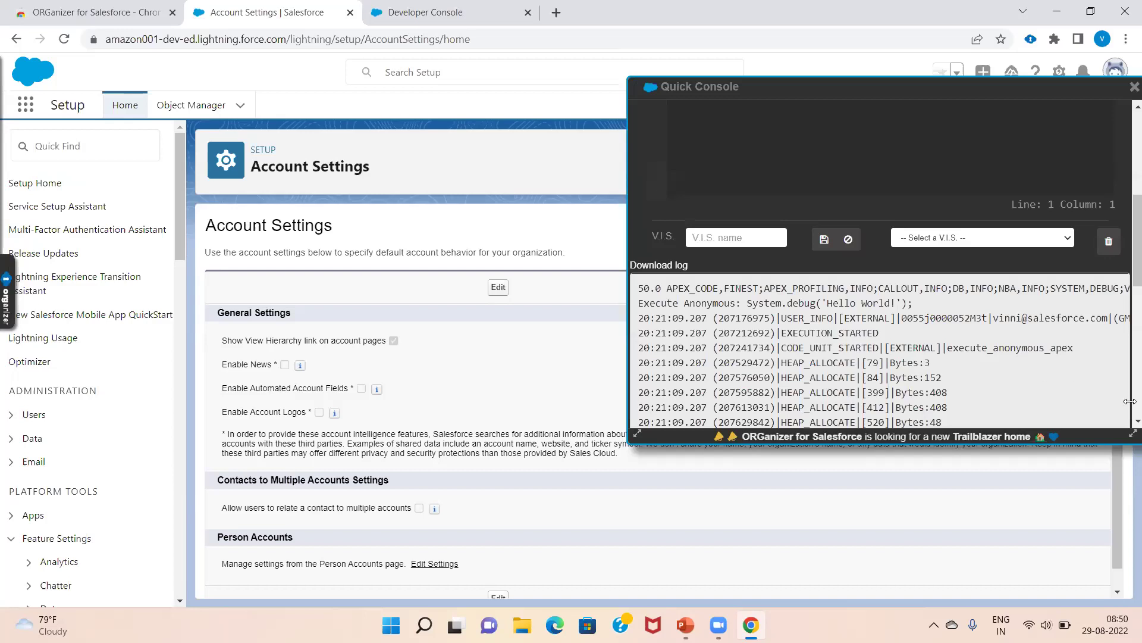
{"action": "scroll", "coordinate": [1130, 402], "scroll_direction": "down", "scroll_amount": 5}
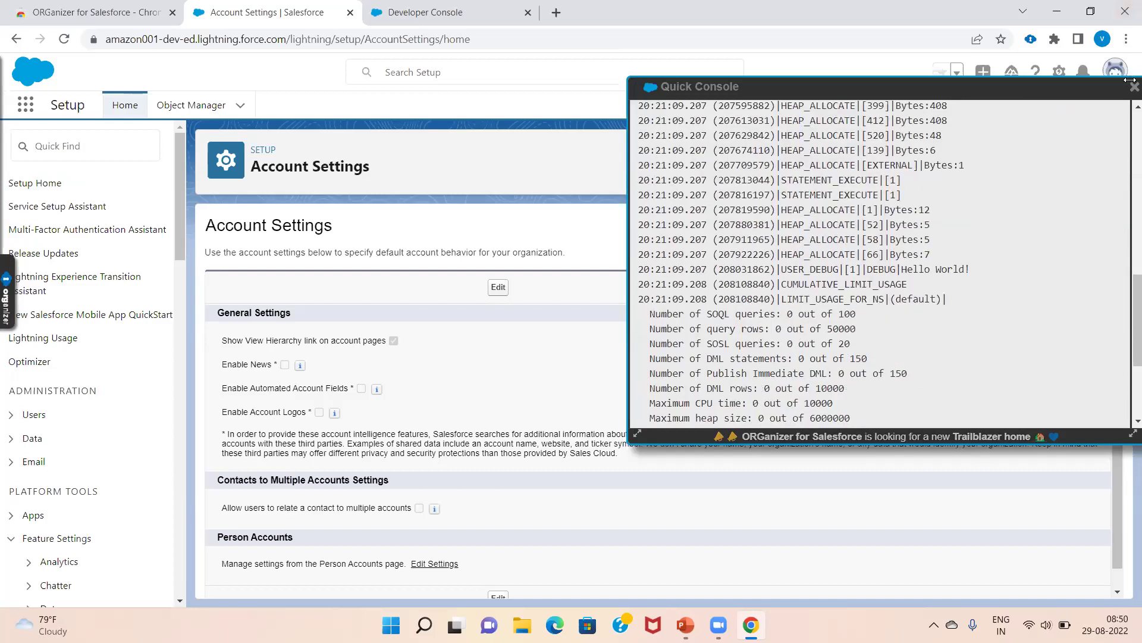
{"action": "scroll", "coordinate": [1126, 124], "scroll_direction": "up", "scroll_amount": 8}
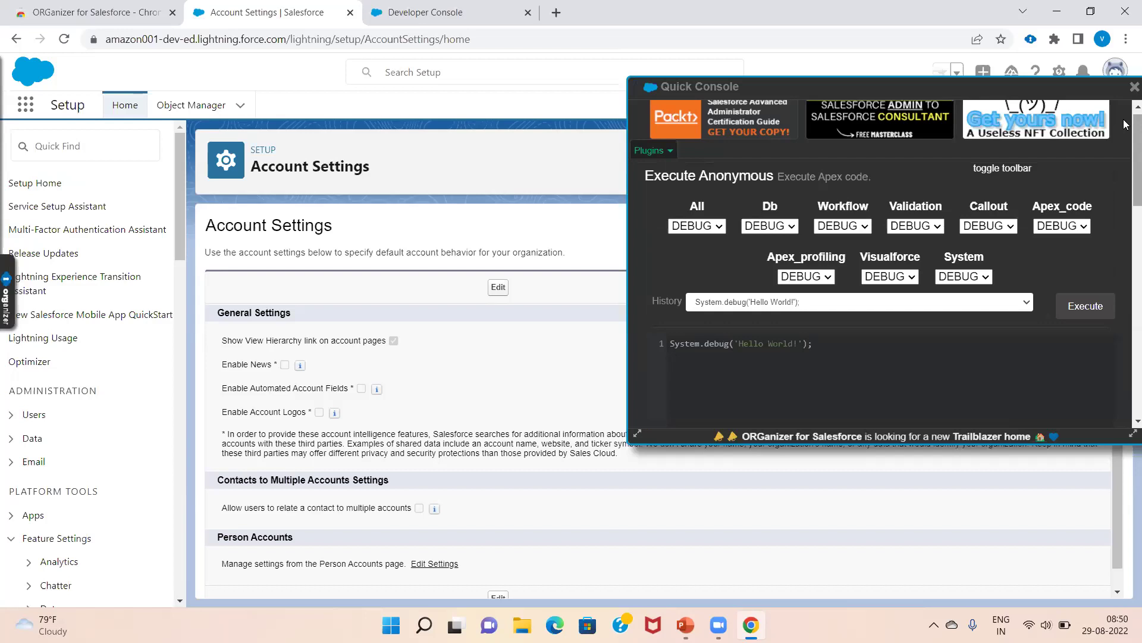
Switch the console to SObject Fields, then open Contact Requests via an App Launcher search for 'Contact'.
{"action": "left_click", "coordinate": [672, 157]}
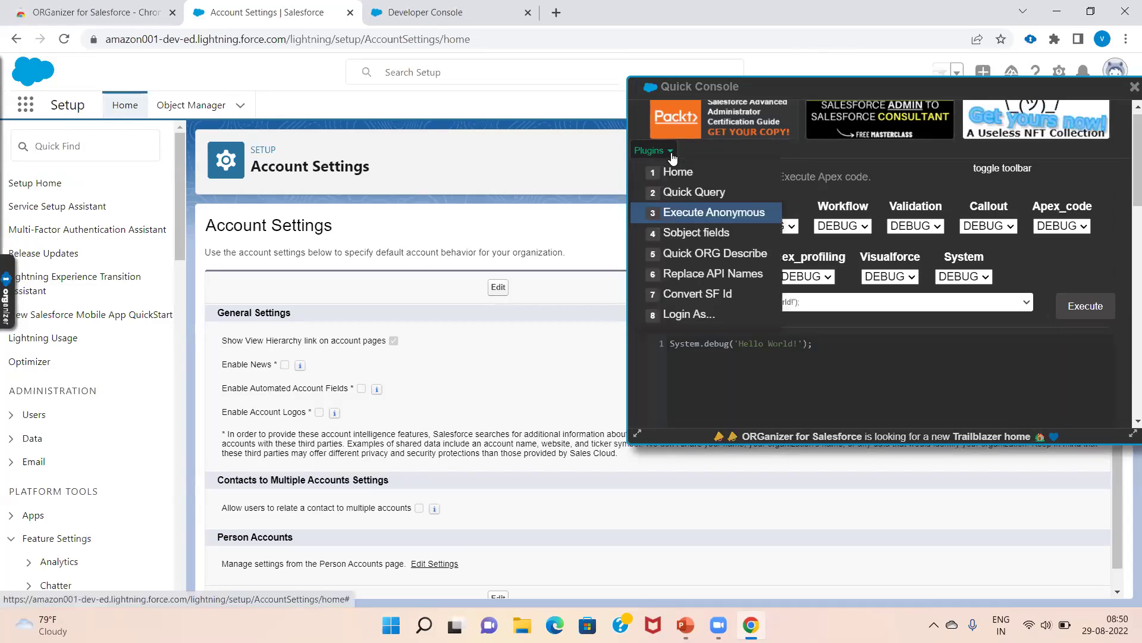
{"action": "left_click", "coordinate": [681, 233]}
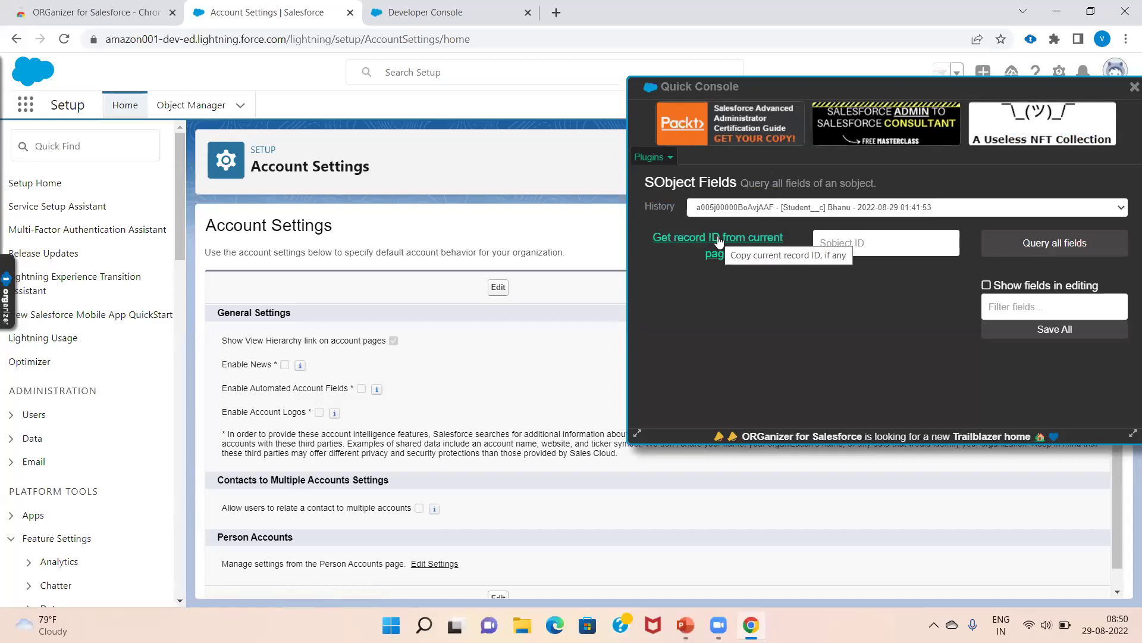
{"action": "left_click", "coordinate": [25, 106]}
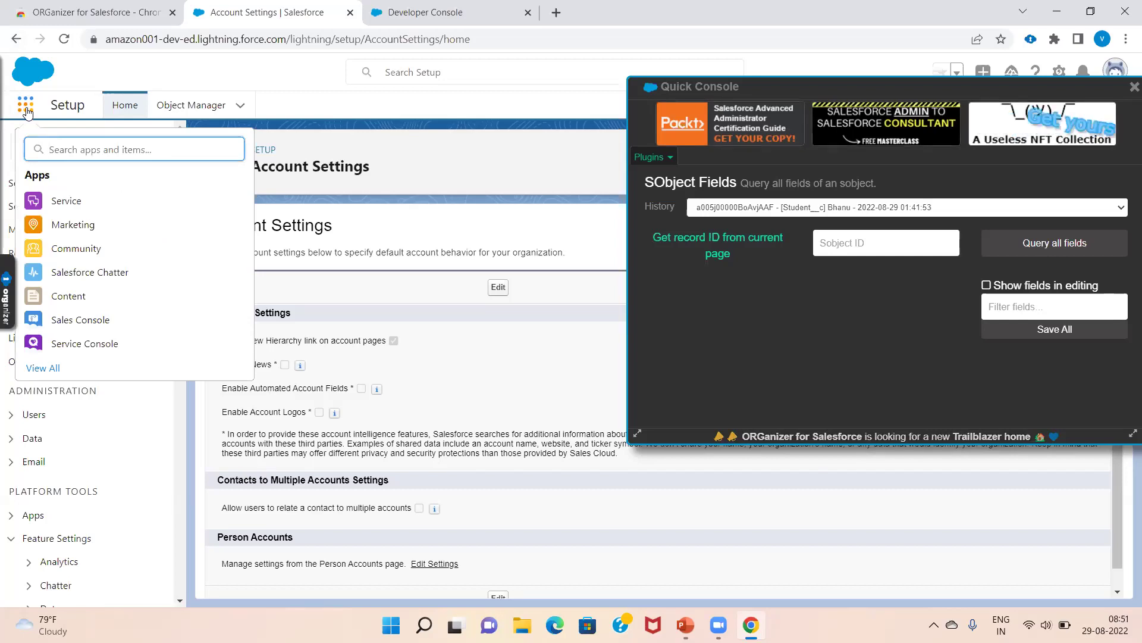
{"action": "type", "text": "su"}
{"action": "key", "text": "BackSpace"}
{"action": "key", "text": "BackSpace"}
{"action": "type", "text": "Contact"}
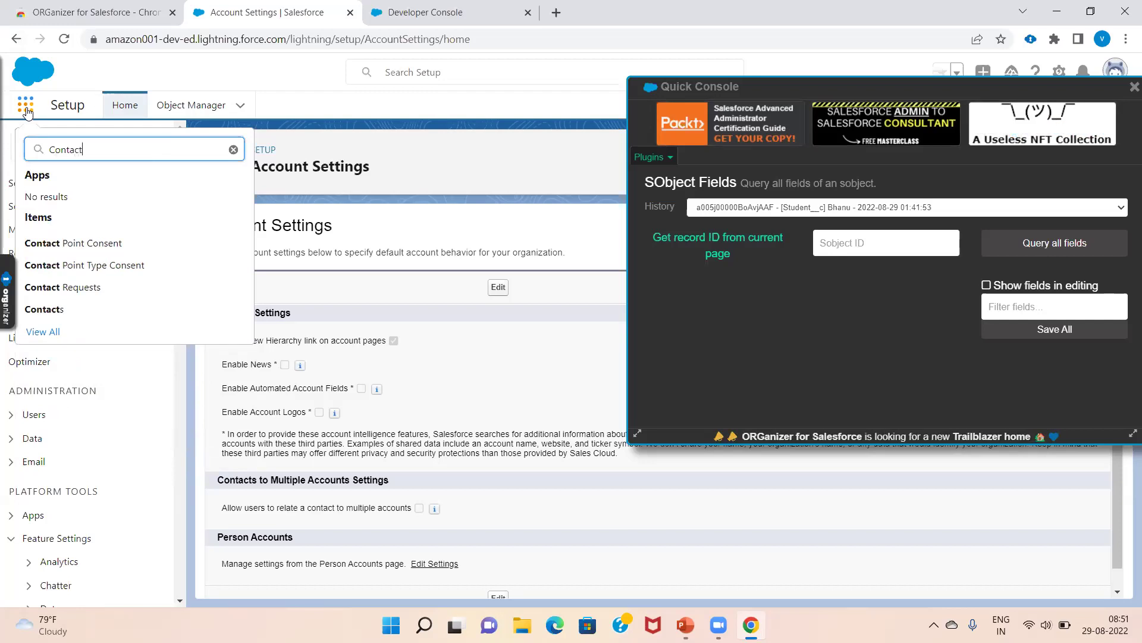
{"action": "left_click", "coordinate": [38, 290]}
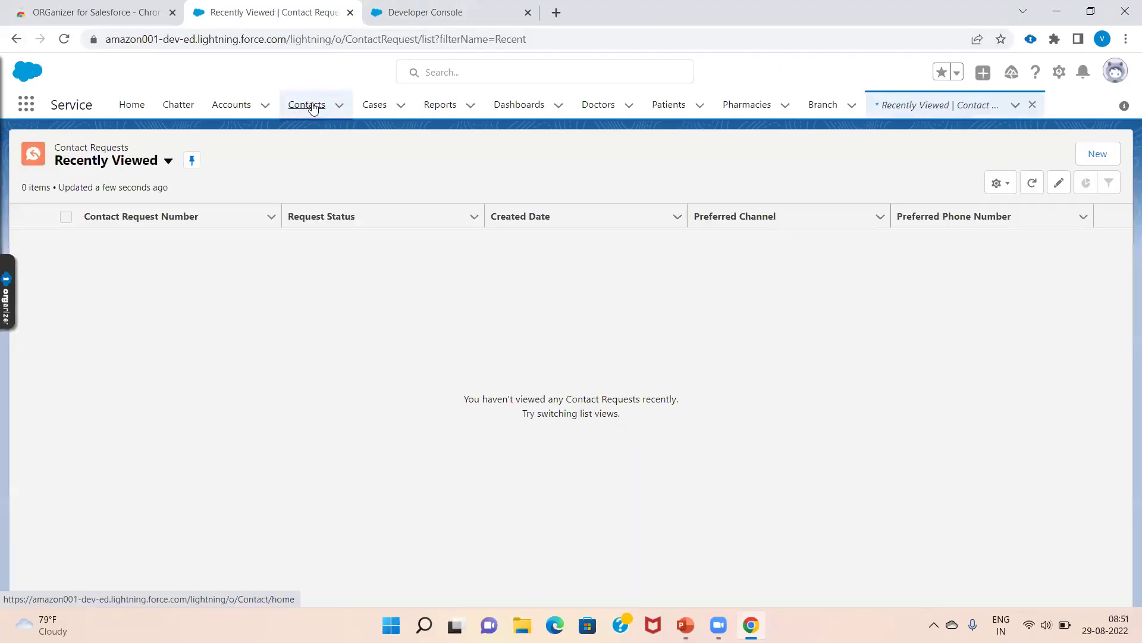
Open the first recently viewed contact, select its record ID in the URL, and open the ORGanizer menu.
{"action": "left_click", "coordinate": [313, 109]}
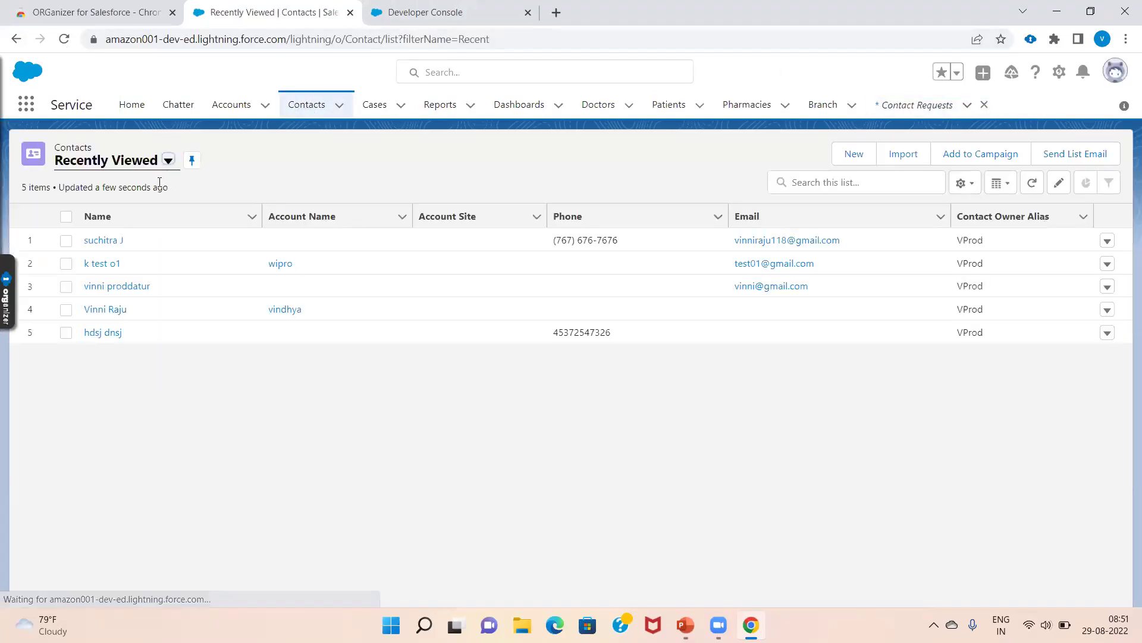
{"action": "left_click", "coordinate": [99, 240]}
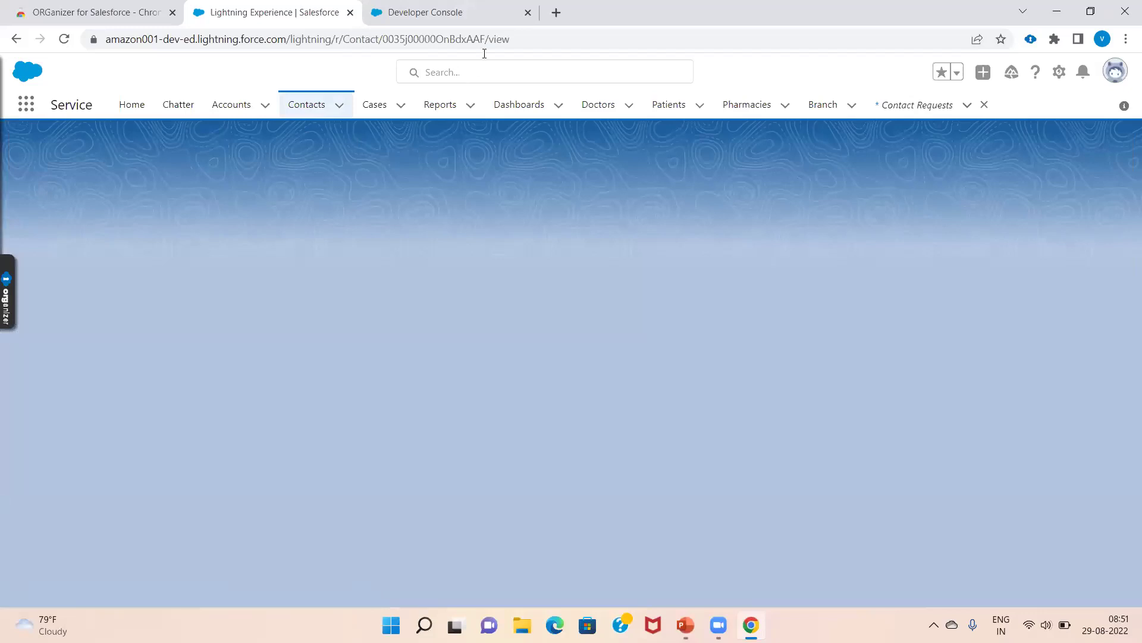
{"action": "left_click_drag", "start_coordinate": [485, 40], "coordinate": [385, 41]}
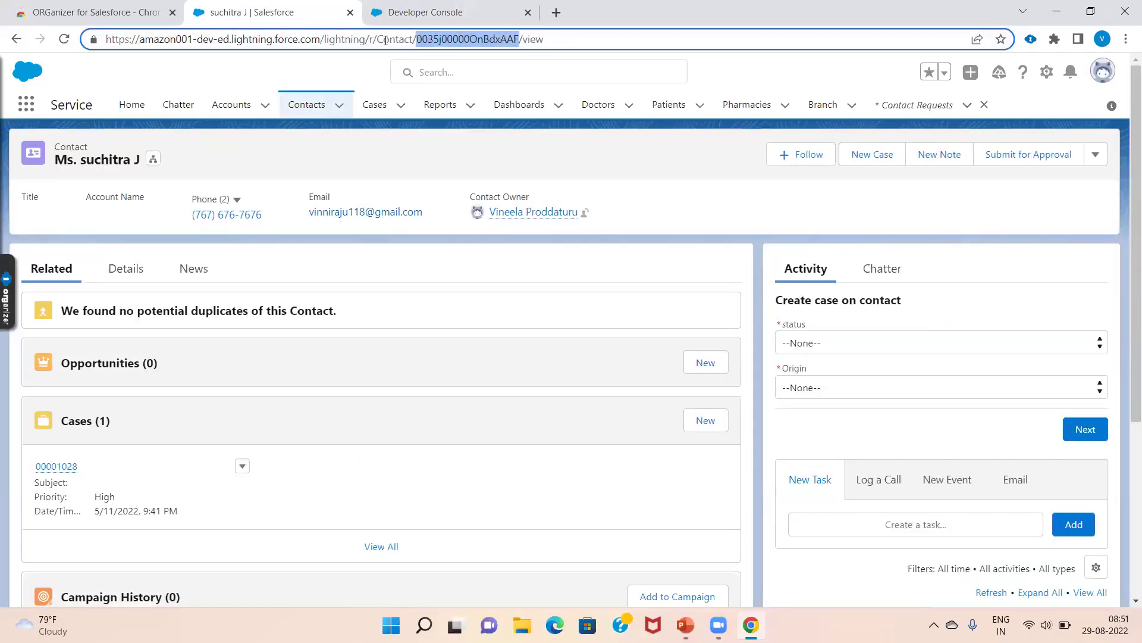
{"action": "left_click", "coordinate": [7, 292]}
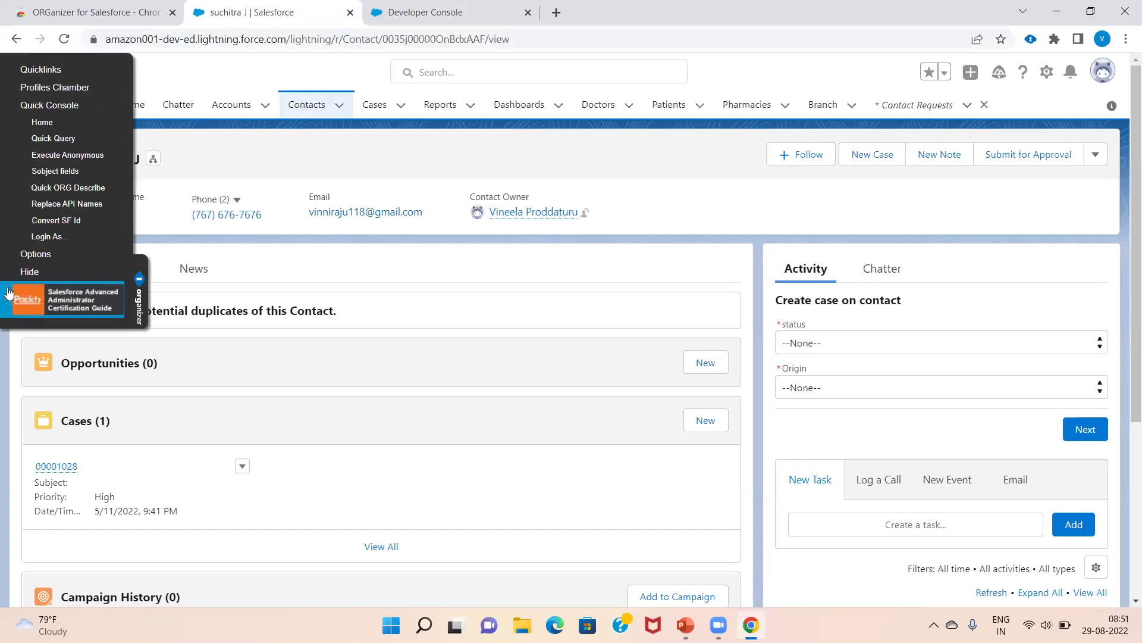
In the SObject fields plugin, paste the contact's record ID and query all its fields.
{"action": "left_click", "coordinate": [49, 131]}
{"action": "left_click", "coordinate": [648, 158]}
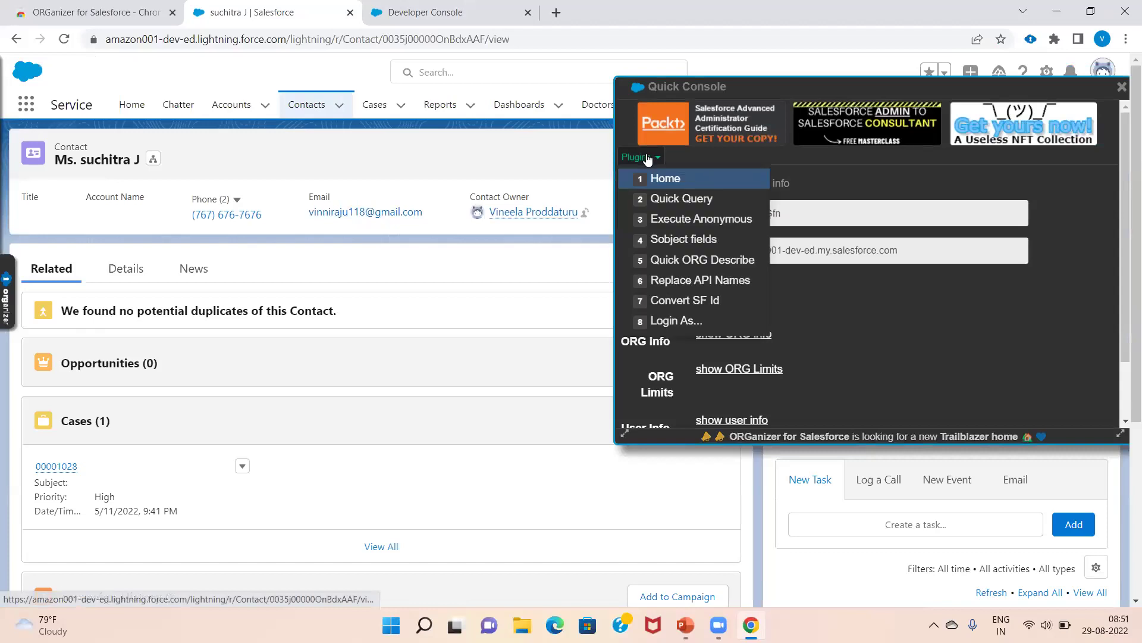
{"action": "left_click", "coordinate": [661, 237]}
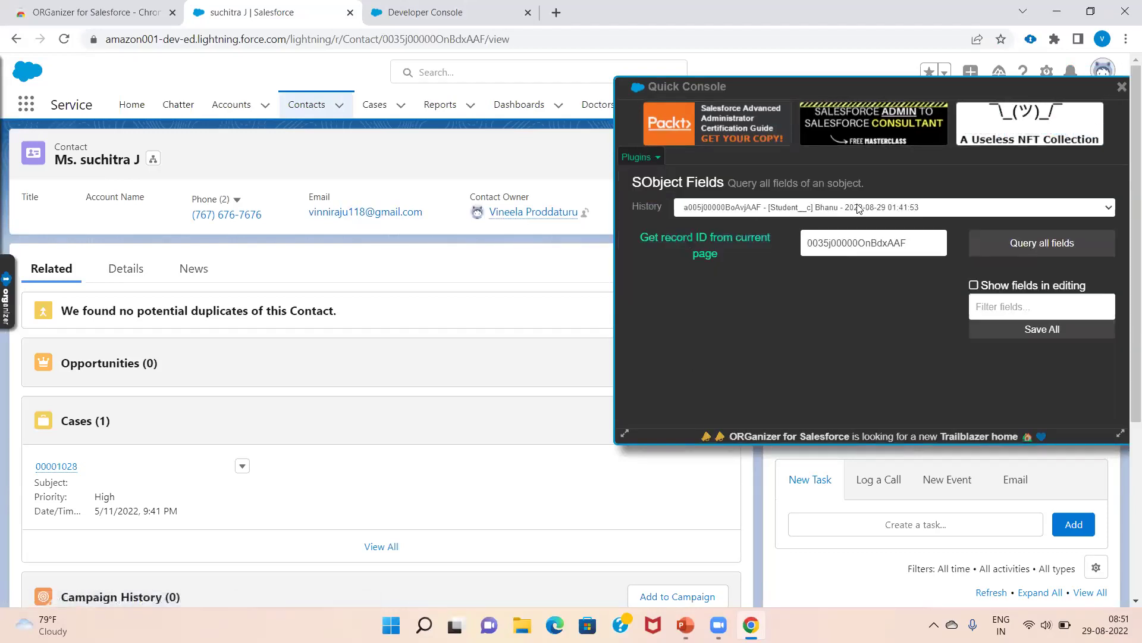
{"action": "left_click_drag", "start_coordinate": [907, 243], "coordinate": [804, 244]}
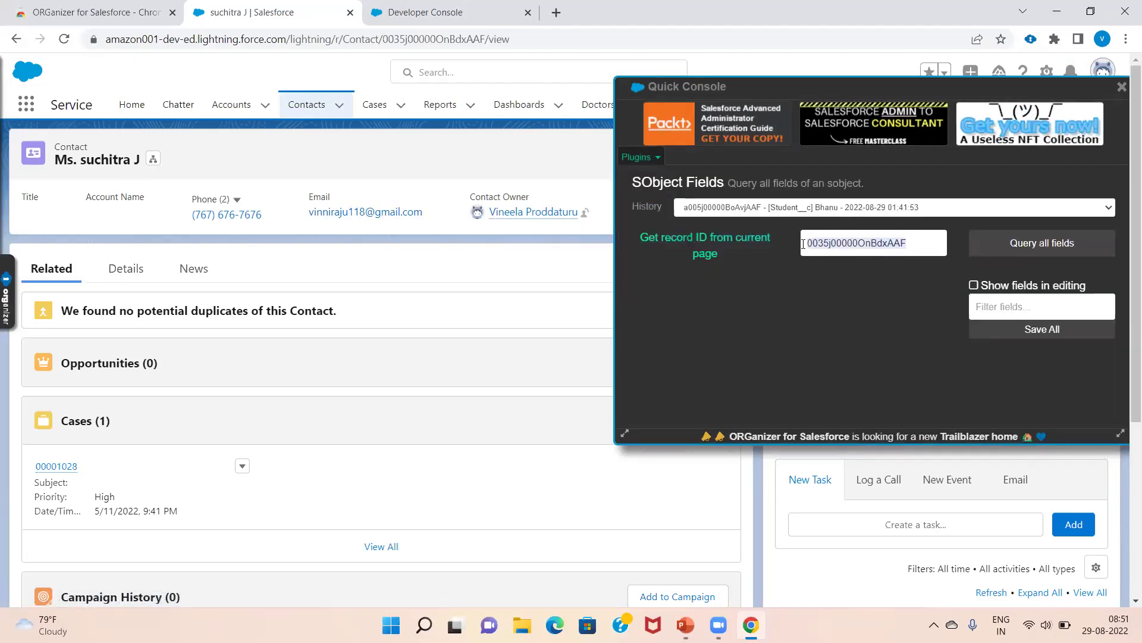
{"action": "key", "text": "ctrl+x"}
{"action": "key", "text": "ctrl+v"}
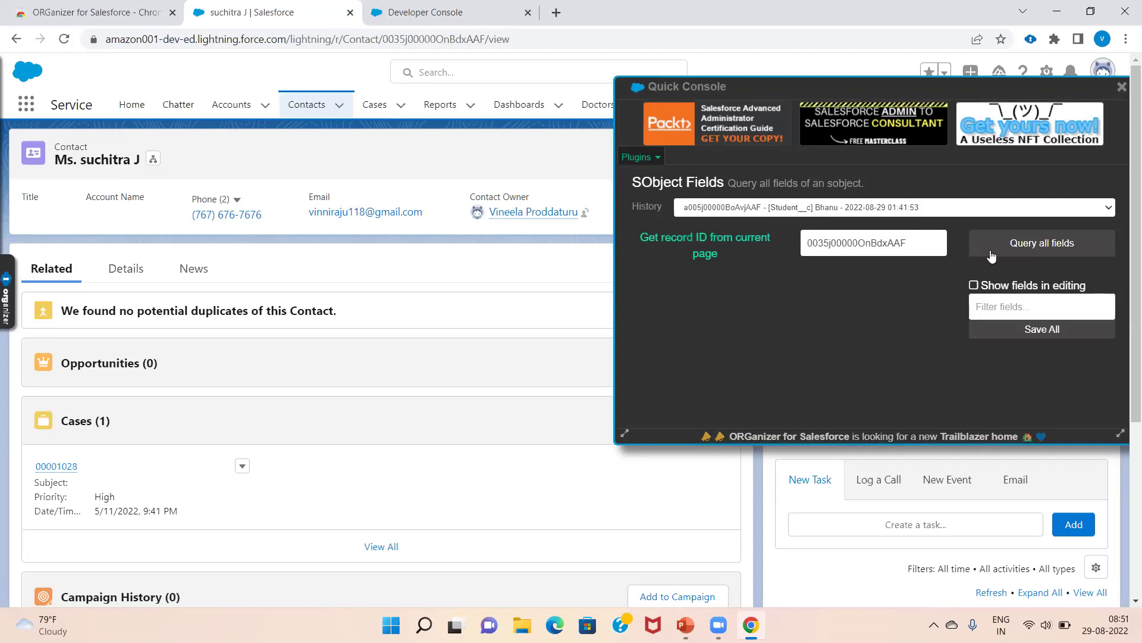
{"action": "left_click", "coordinate": [1056, 245]}
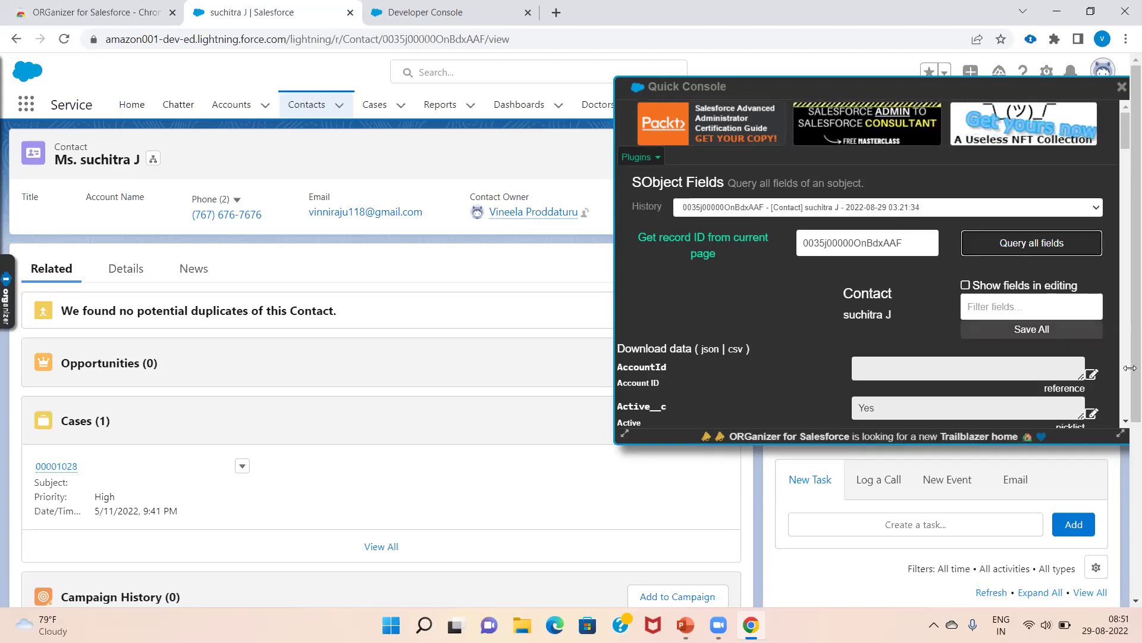
Change the contact's Active__c value from Yes to No and save it.
{"action": "left_click", "coordinate": [1123, 404]}
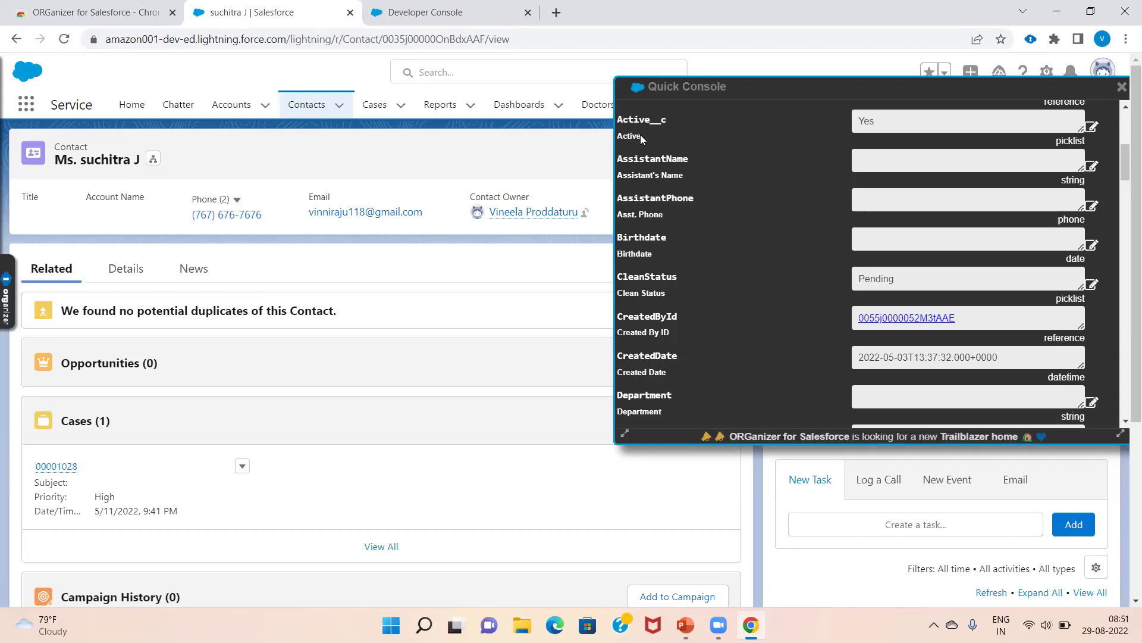
{"action": "left_click", "coordinate": [1091, 128]}
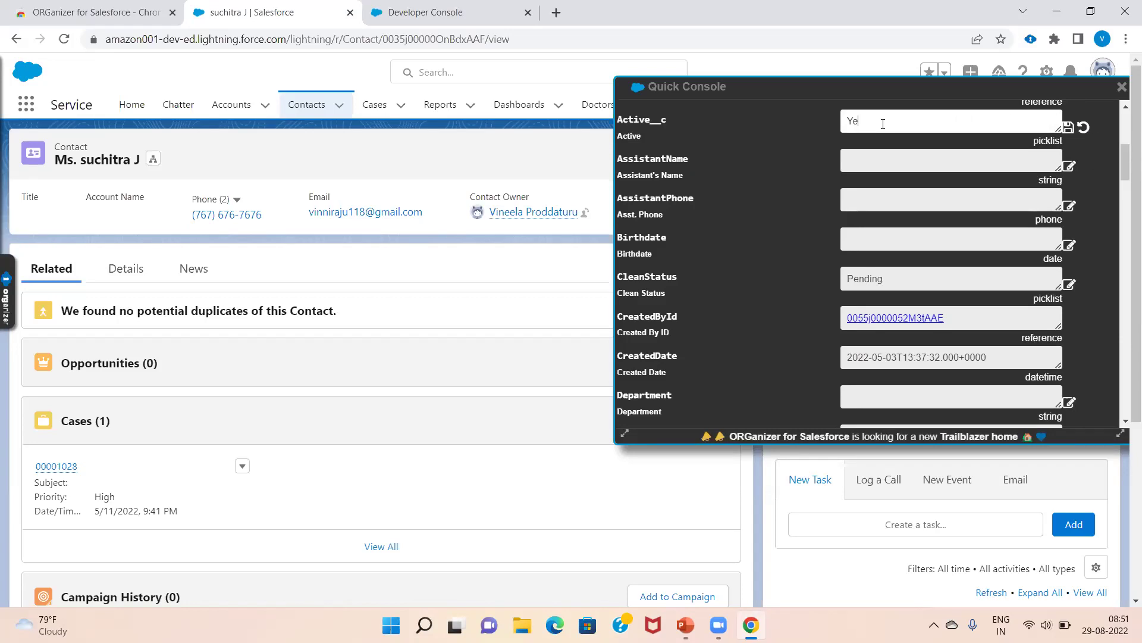
{"action": "type", "text": "No"}
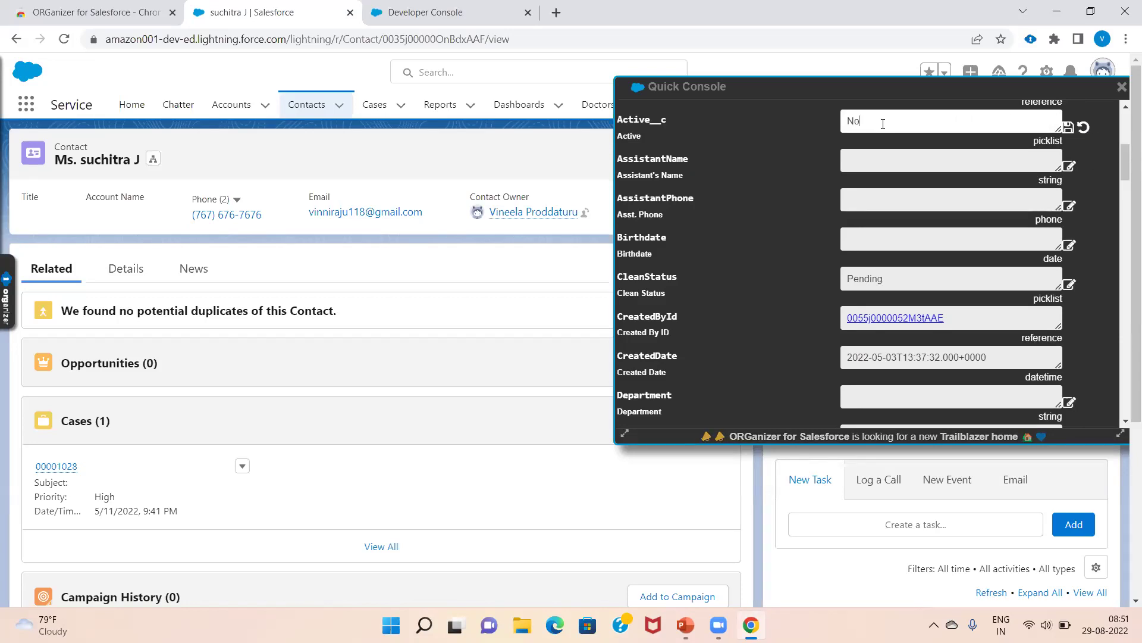
{"action": "left_click", "coordinate": [1081, 128]}
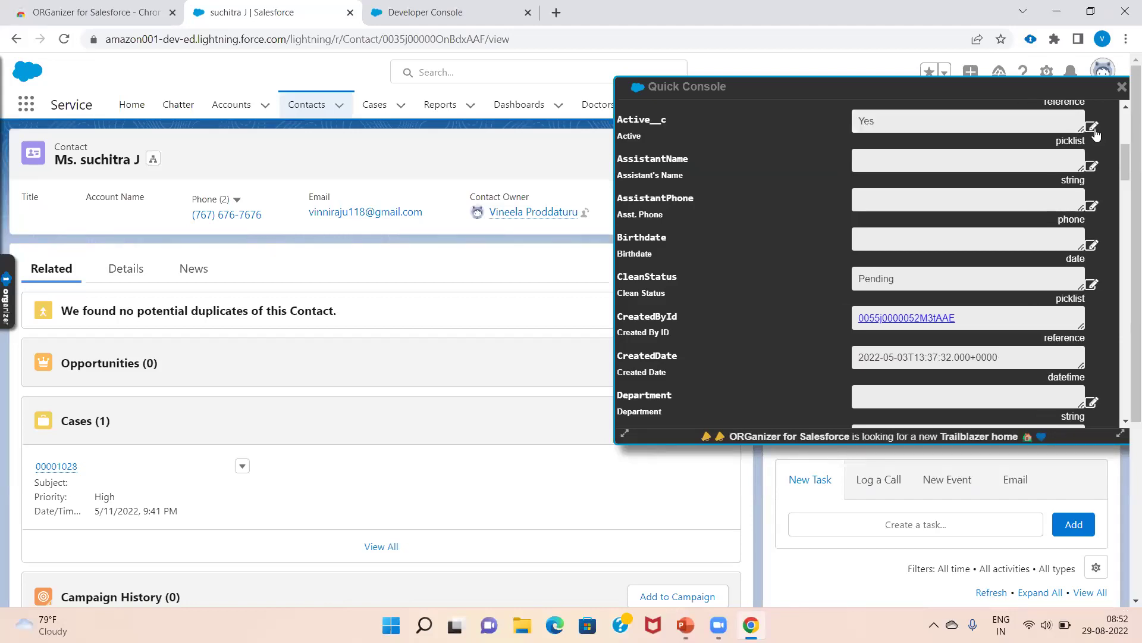
{"action": "left_click", "coordinate": [1094, 128]}
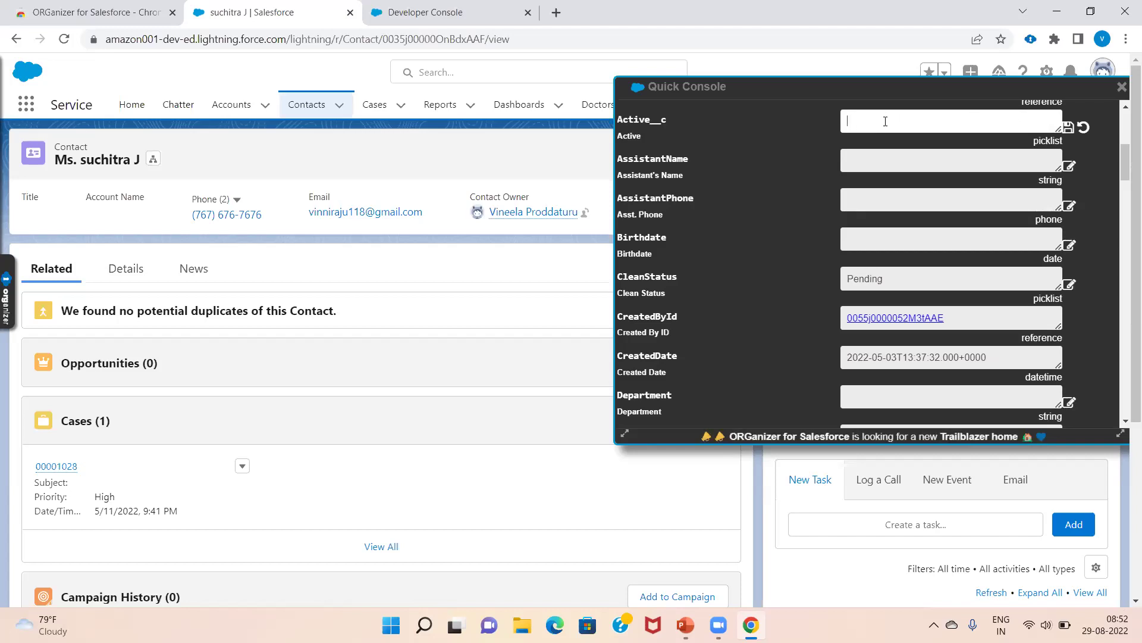
{"action": "left_click", "coordinate": [1069, 127]}
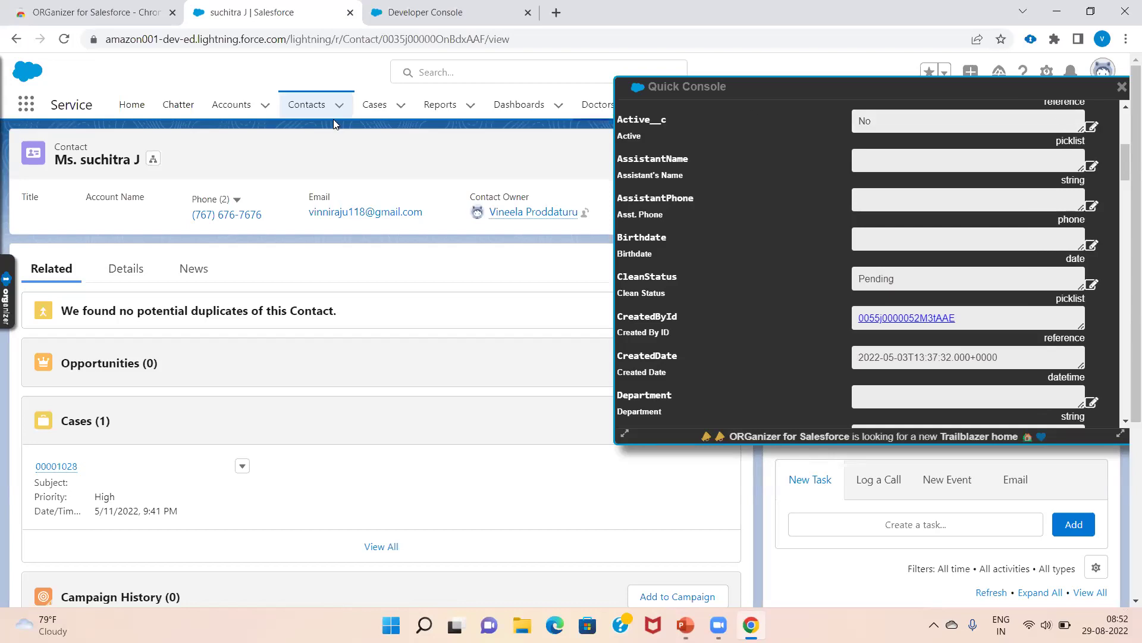
Reload the contact, confirm Active reads No under Details, and open the ORGanizer side menu.
{"action": "left_click", "coordinate": [64, 39]}
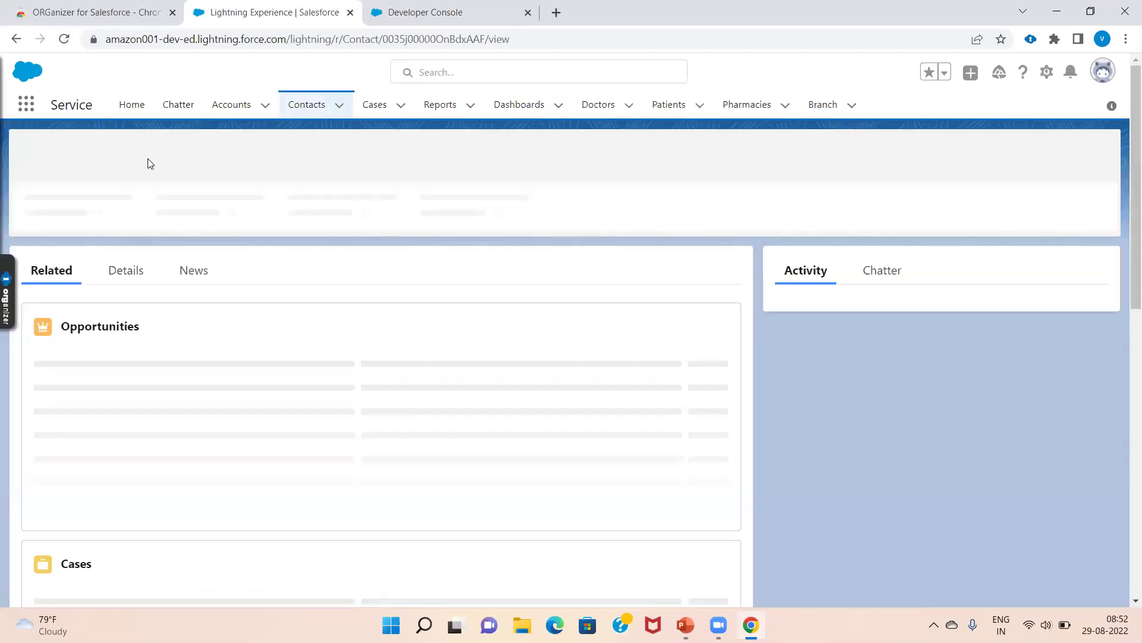
{"action": "left_click", "coordinate": [120, 272]}
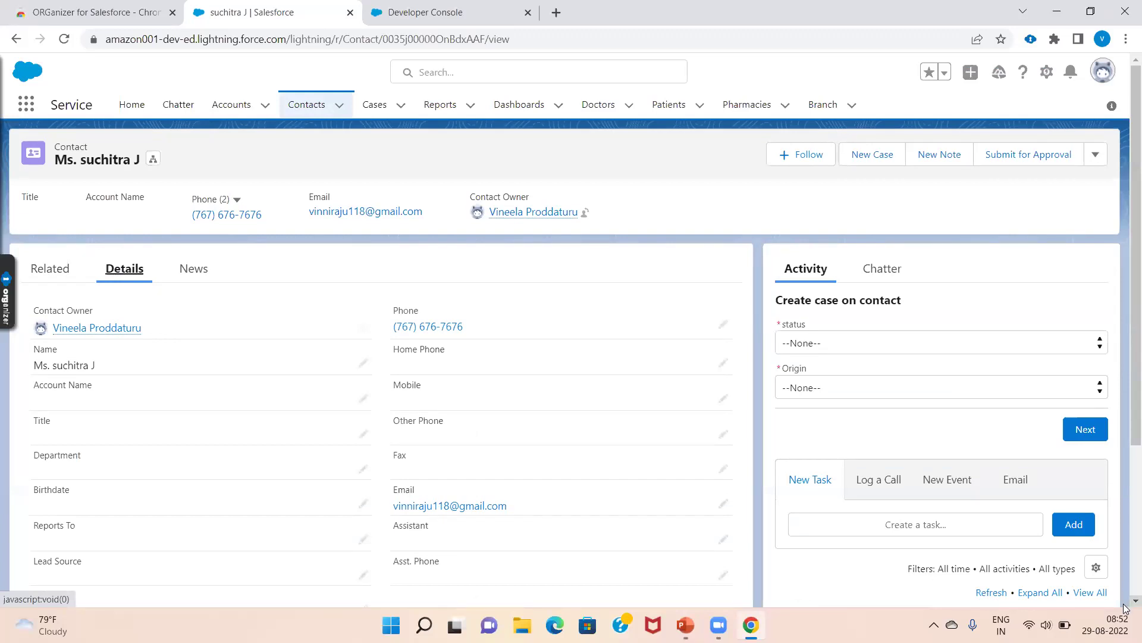
{"action": "scroll", "coordinate": [1126, 568], "scroll_direction": "down", "scroll_amount": 4}
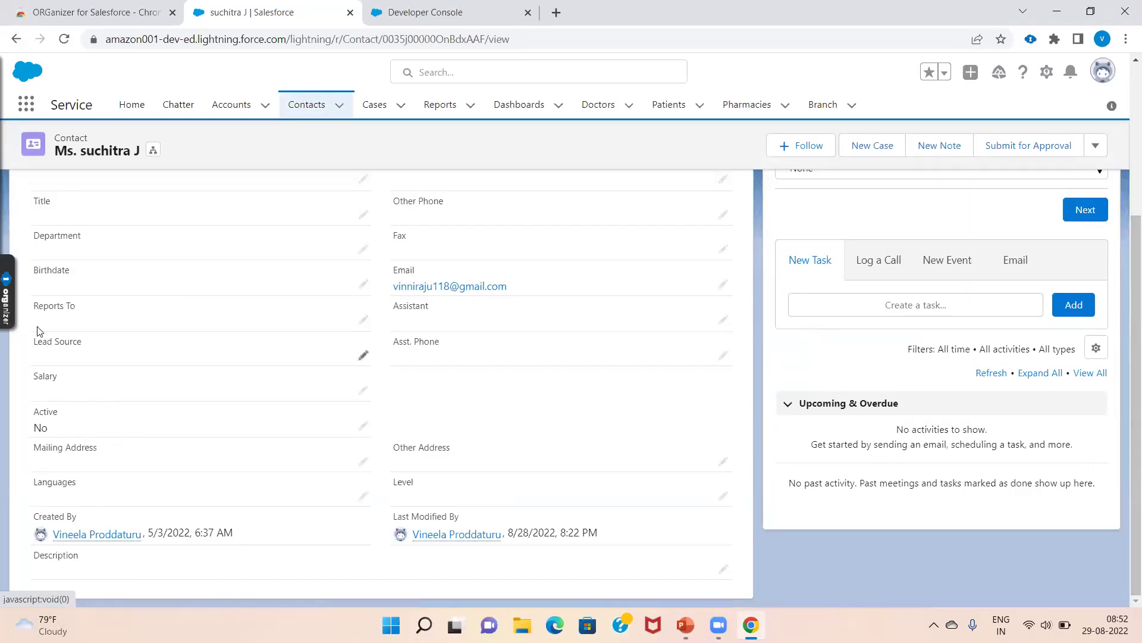
{"action": "left_click", "coordinate": [6, 295]}
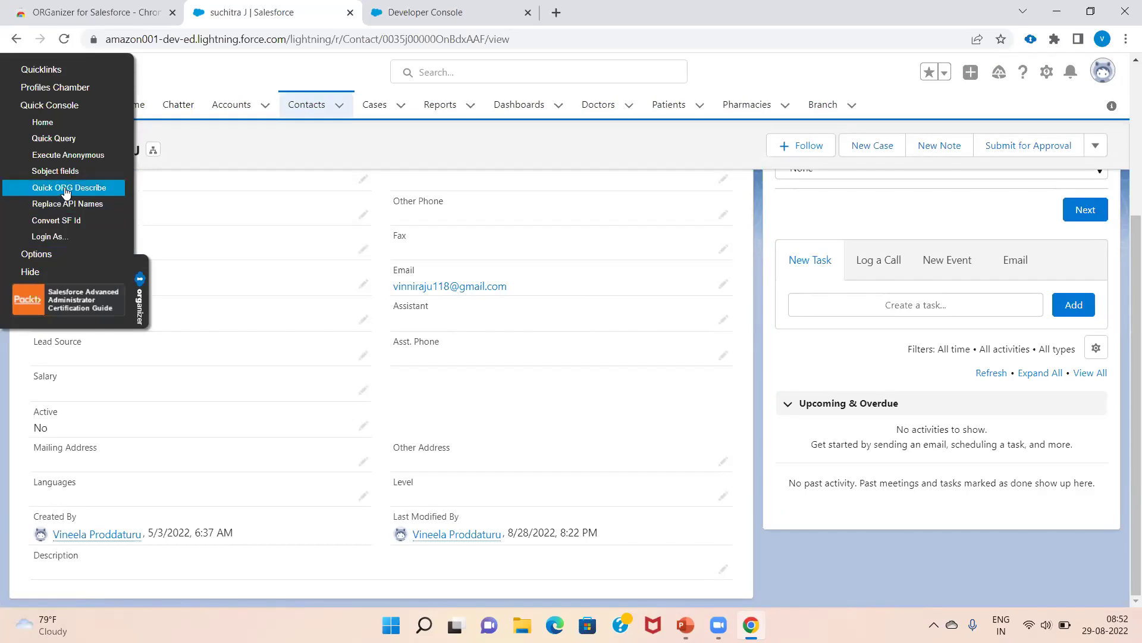
In Quick ORG Describe, load the org's objects and list Account's fields, labels and types.
{"action": "left_click", "coordinate": [66, 189]}
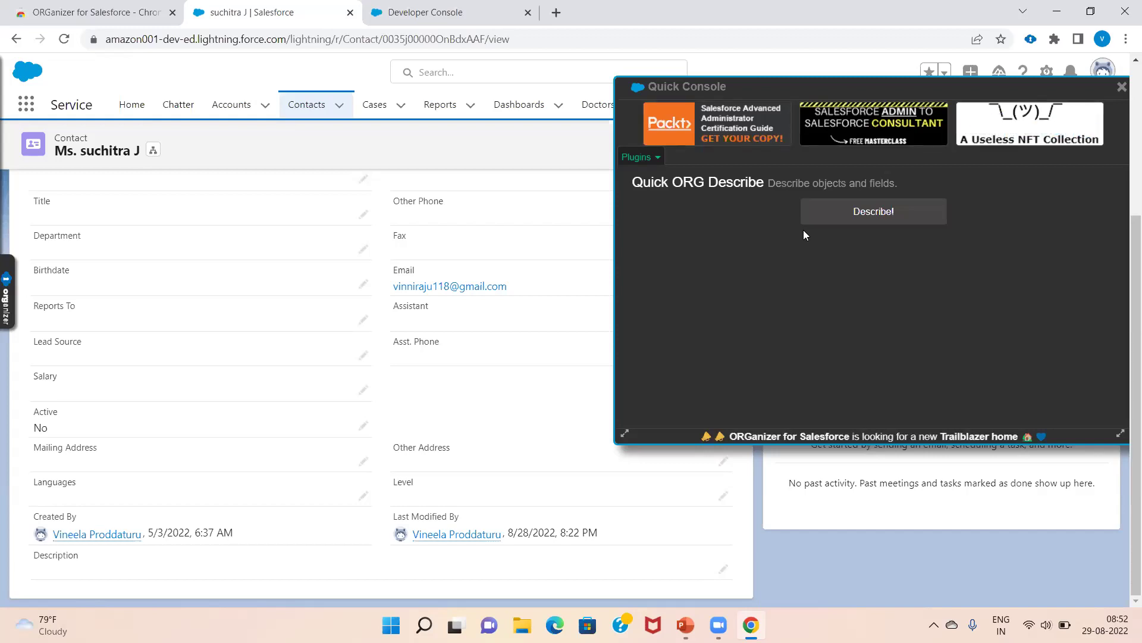
{"action": "left_click", "coordinate": [823, 210]}
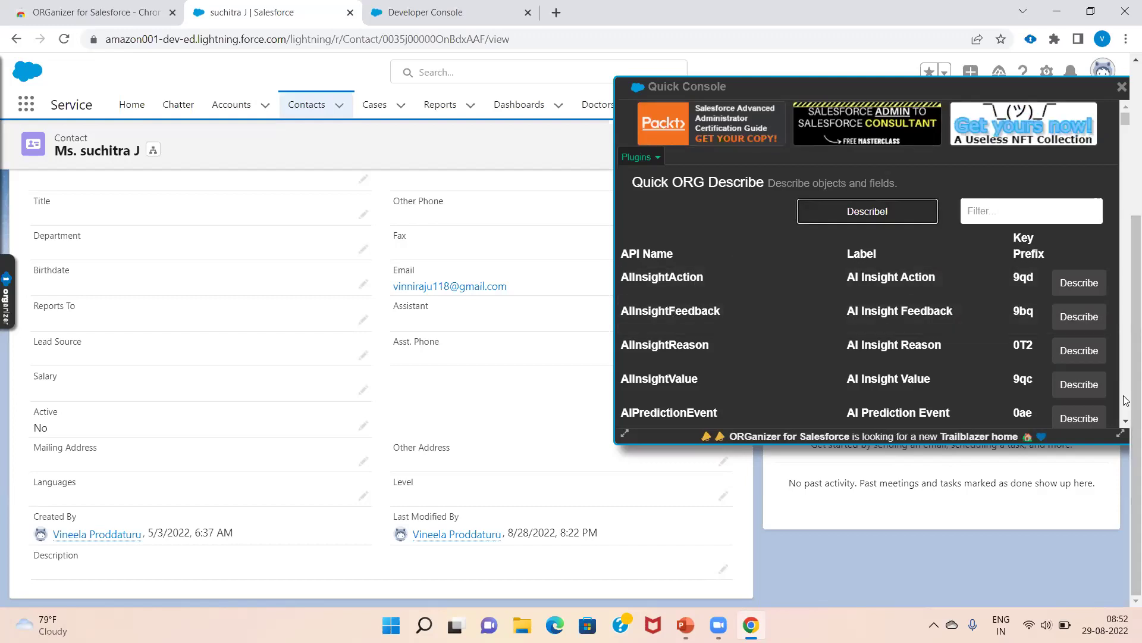
{"action": "scroll", "coordinate": [1126, 401], "scroll_direction": "down", "scroll_amount": 5}
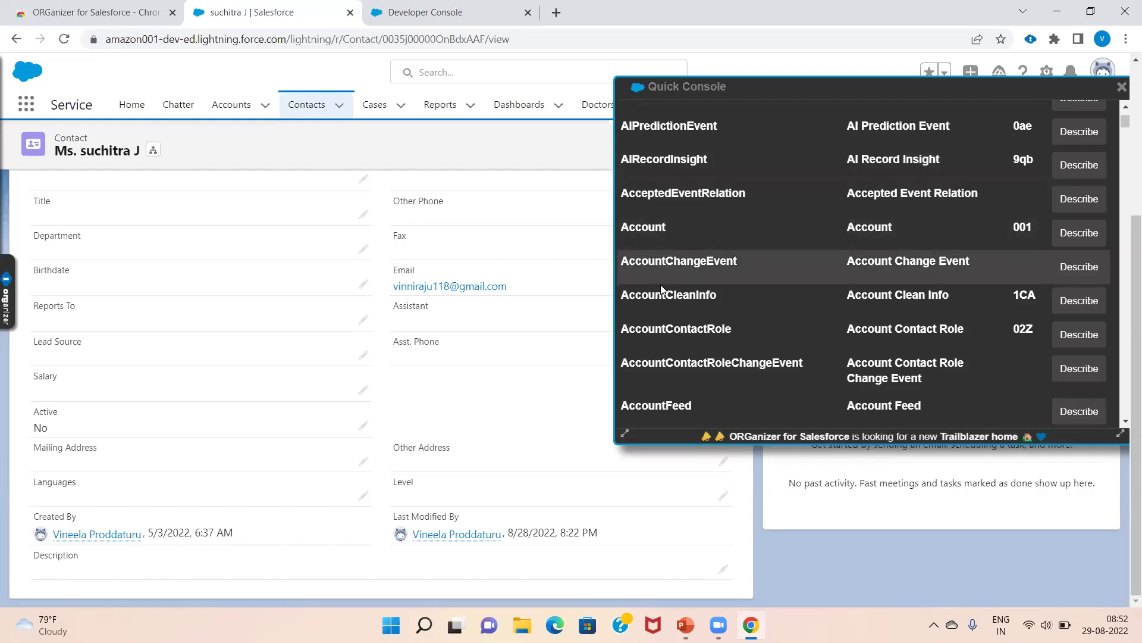
{"action": "left_click", "coordinate": [1081, 234]}
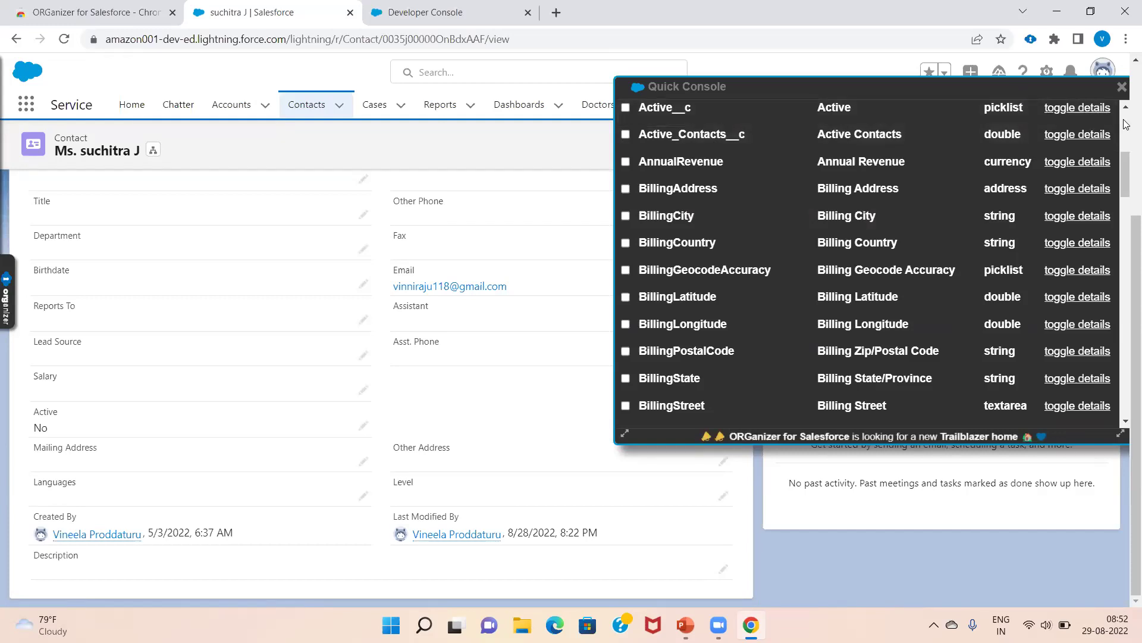
{"action": "scroll", "coordinate": [643, 253], "scroll_direction": "up", "scroll_amount": 5}
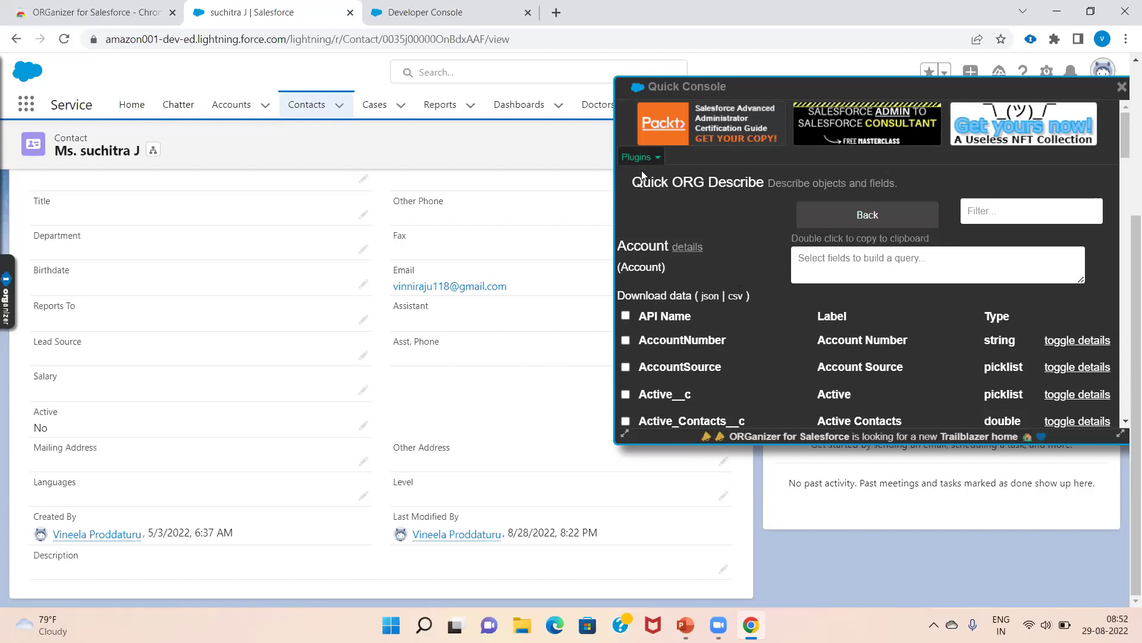
Switch the Quick Console to the Convert SF Id plugin to see 15- and 18-character IDs.
{"action": "left_click", "coordinate": [654, 159]}
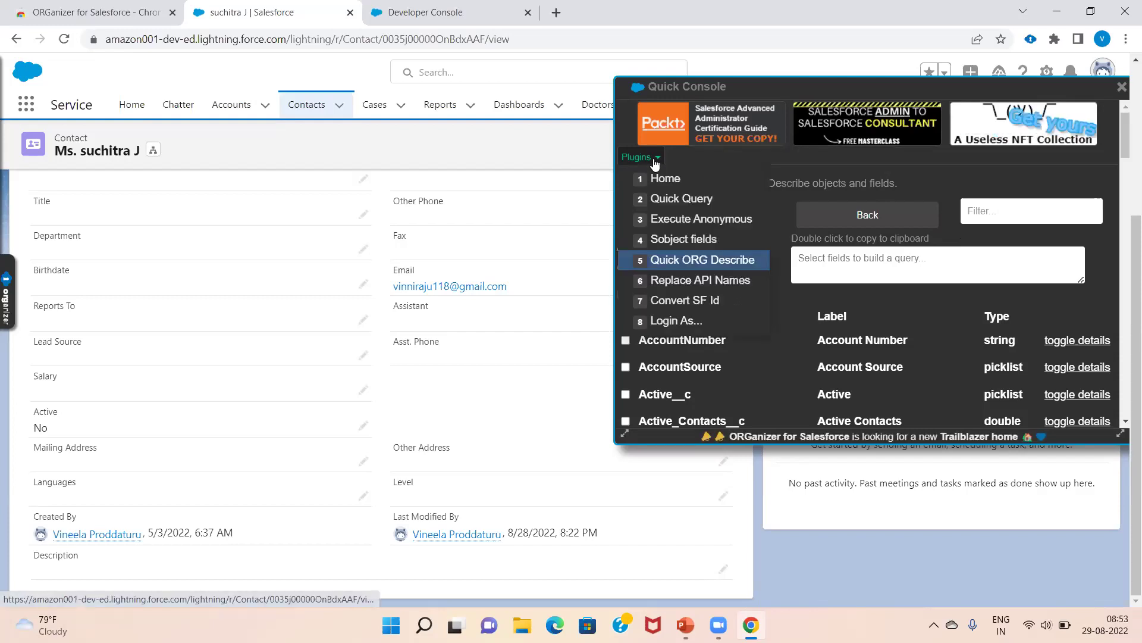
{"action": "left_click", "coordinate": [676, 301]}
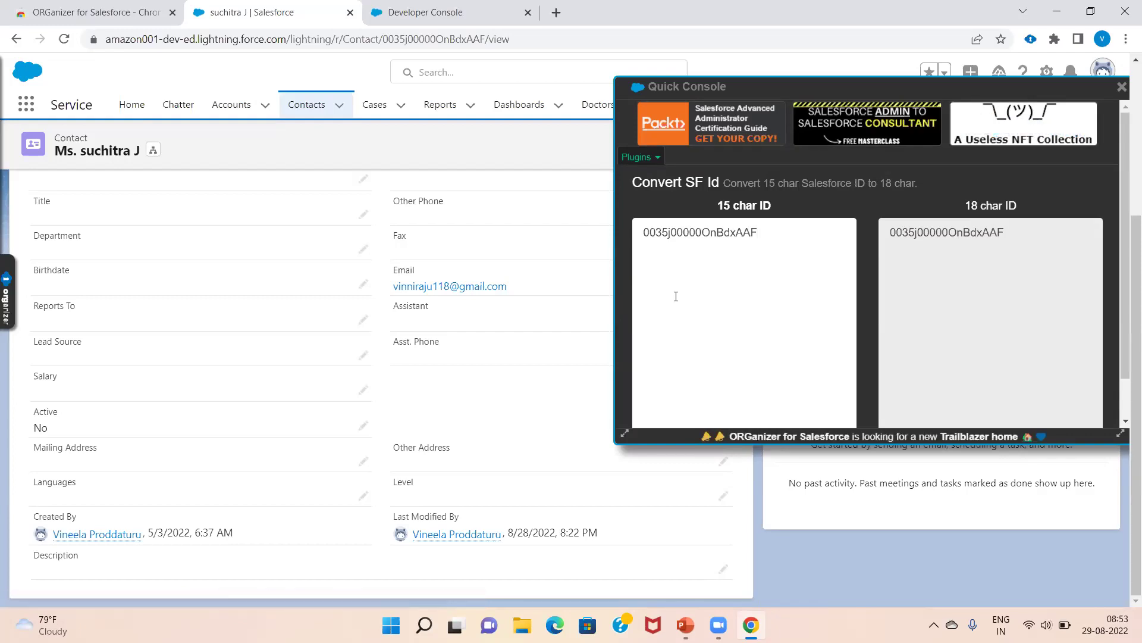
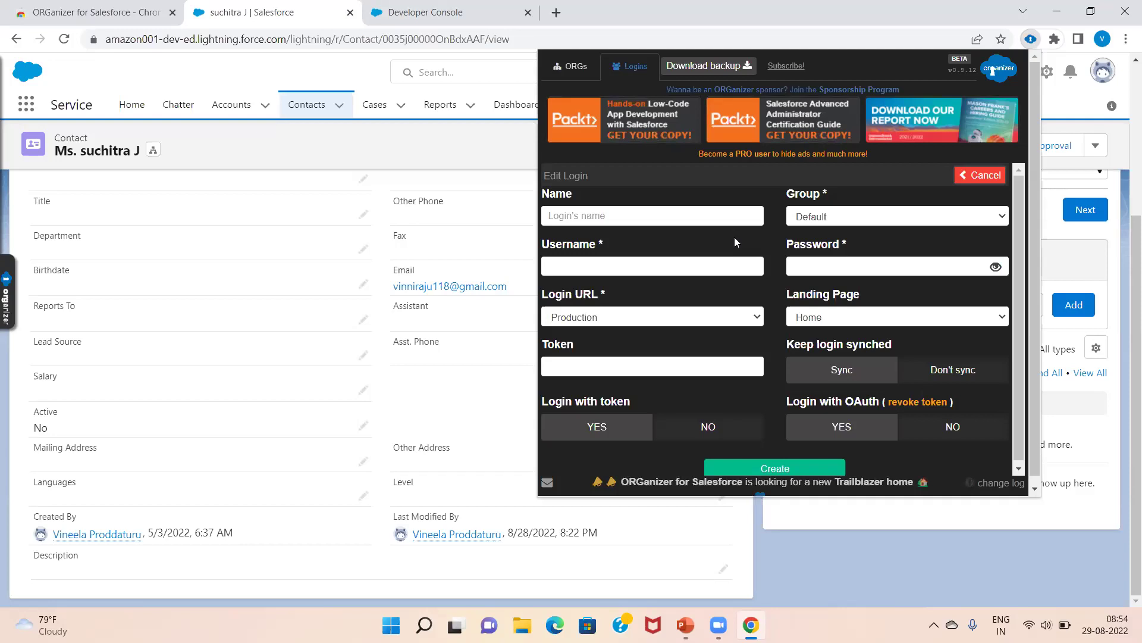
{"action": "left_click", "coordinate": [729, 317]}
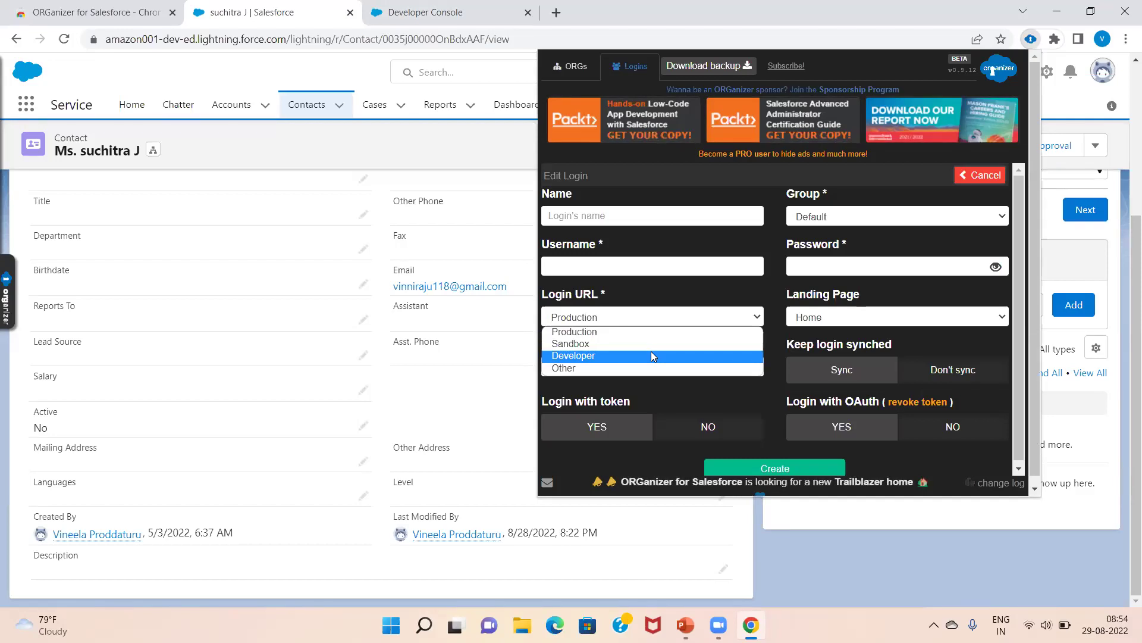
{"action": "left_click", "coordinate": [685, 397]}
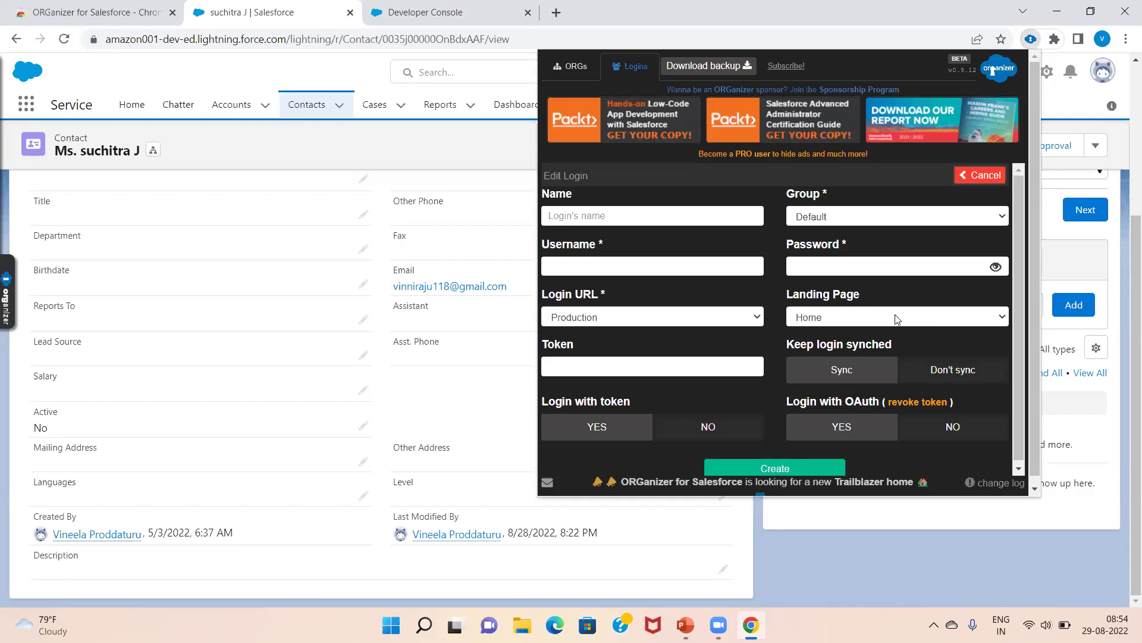
{"action": "left_click", "coordinate": [876, 316]}
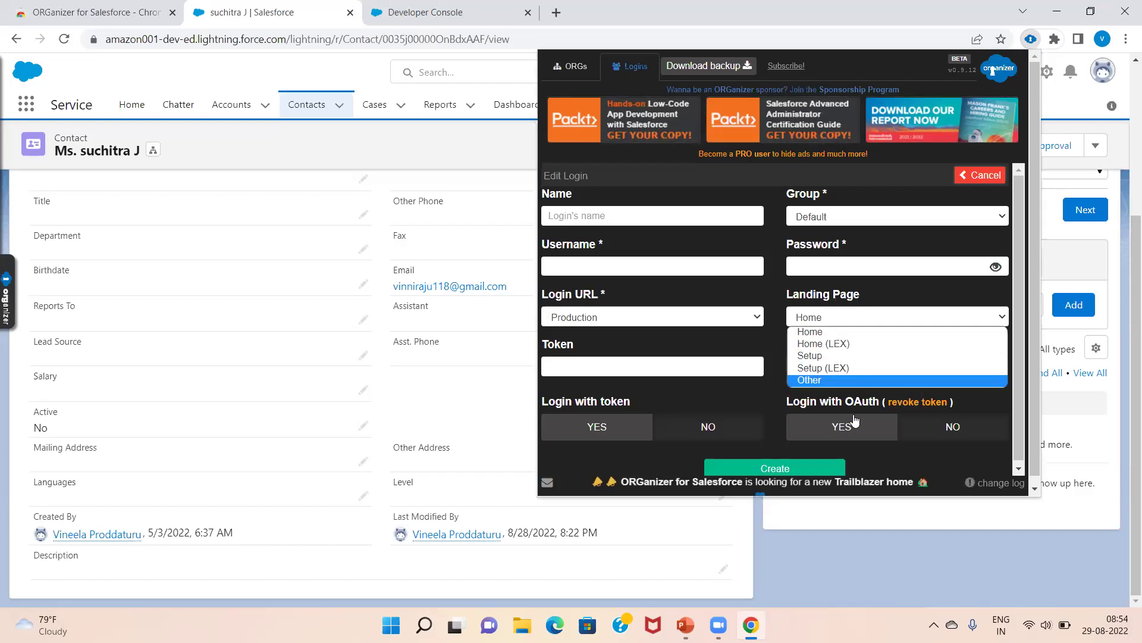
{"action": "left_click", "coordinate": [848, 442]}
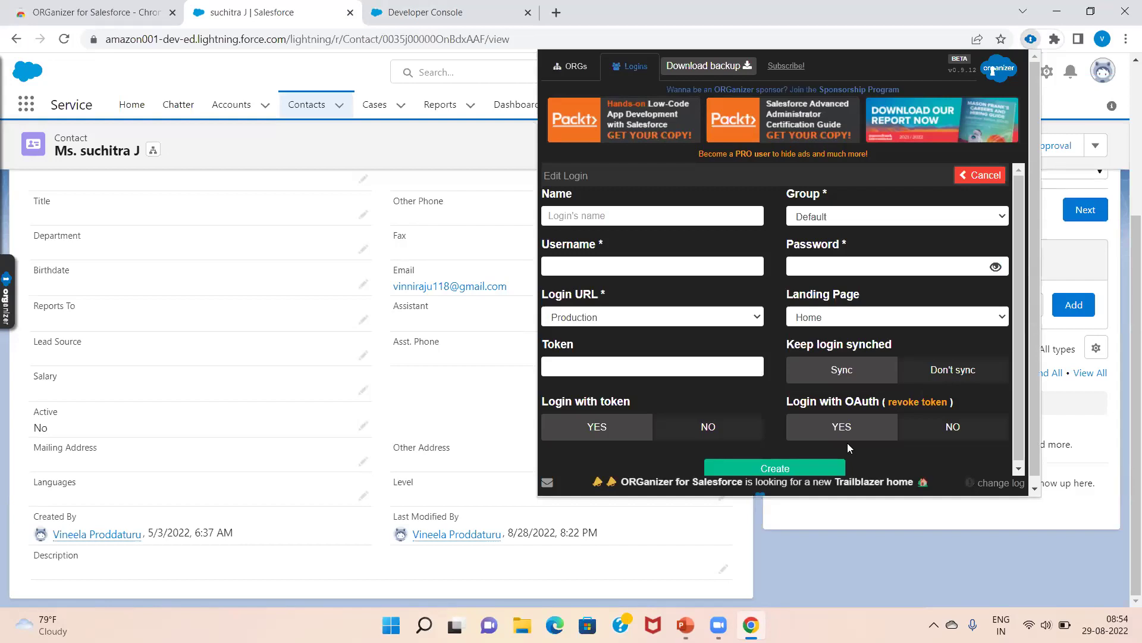
Cancel the new login, open the second saved login in a new tab, and sign in.
{"action": "left_click", "coordinate": [979, 178]}
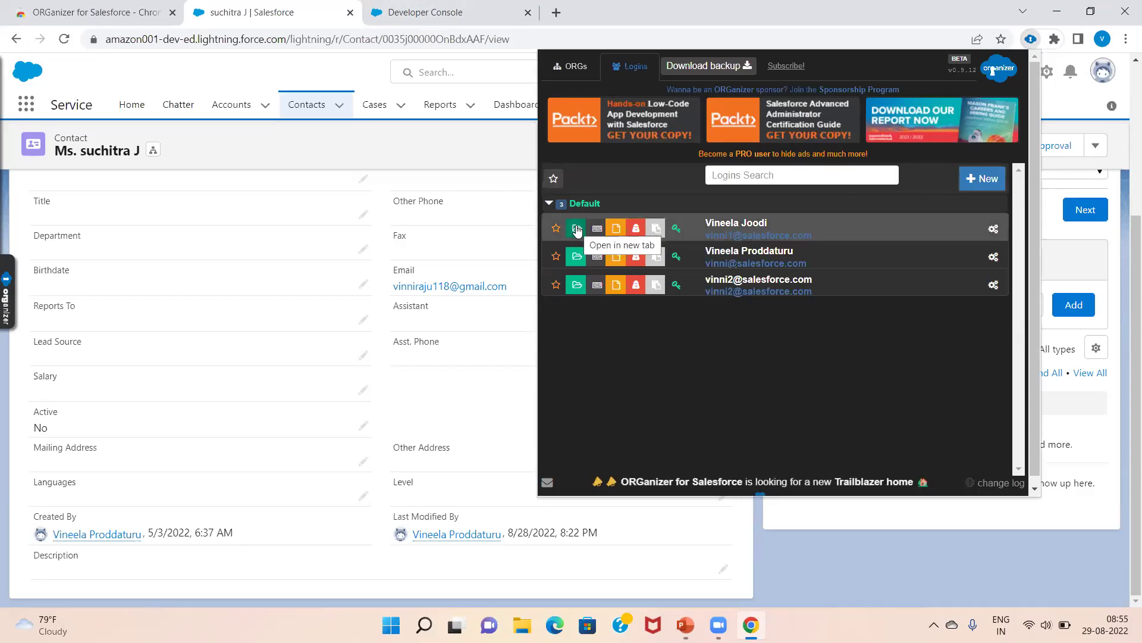
{"action": "left_click", "coordinate": [576, 256]}
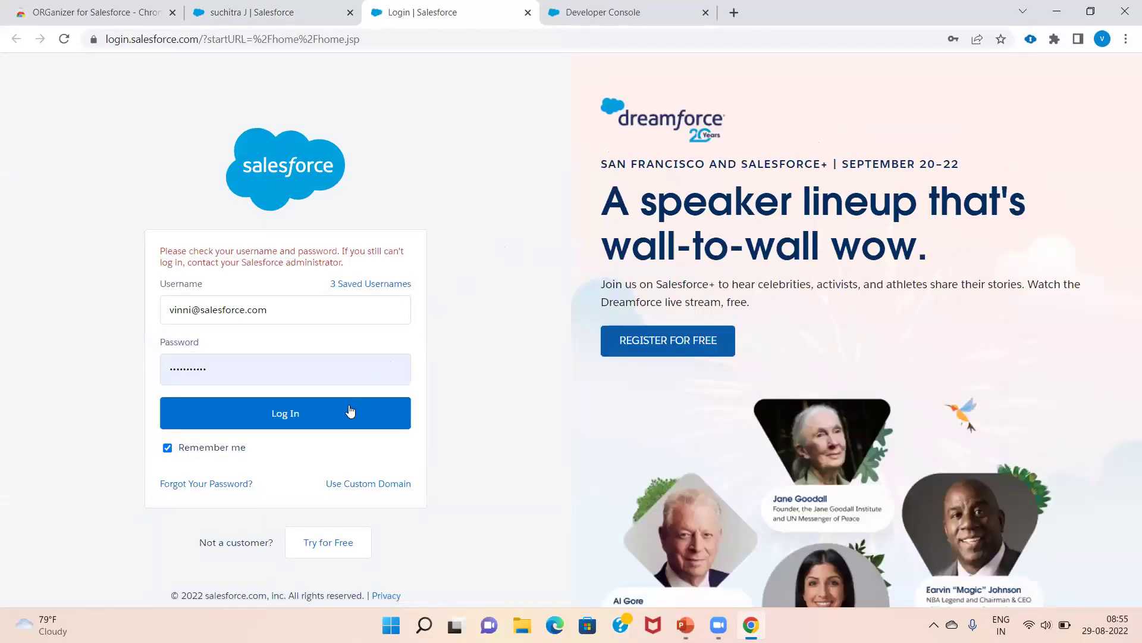
{"action": "left_click", "coordinate": [349, 412]}
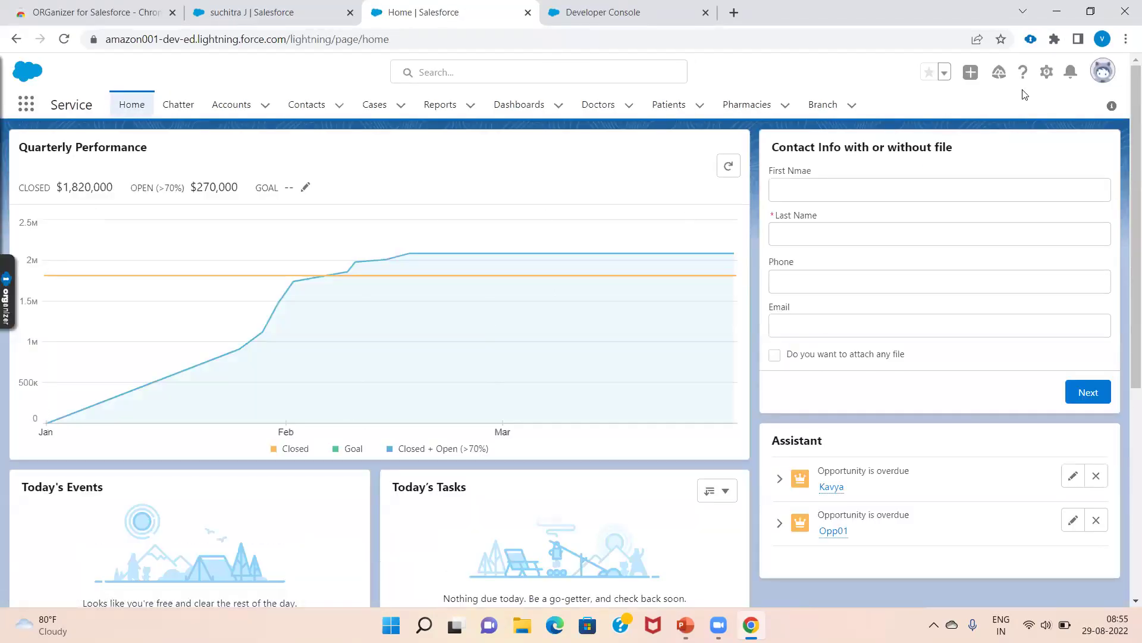
Launch the third saved login from the ORGanizer list and sign in to its Marketing home.
{"action": "left_click", "coordinate": [1031, 40]}
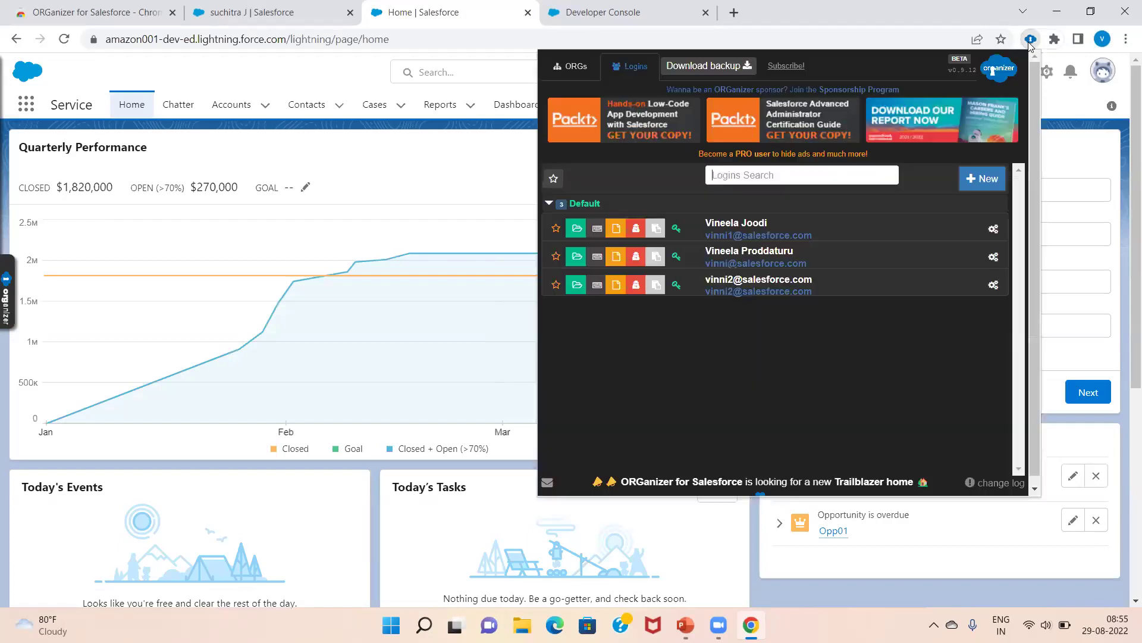
{"action": "left_click", "coordinate": [575, 286]}
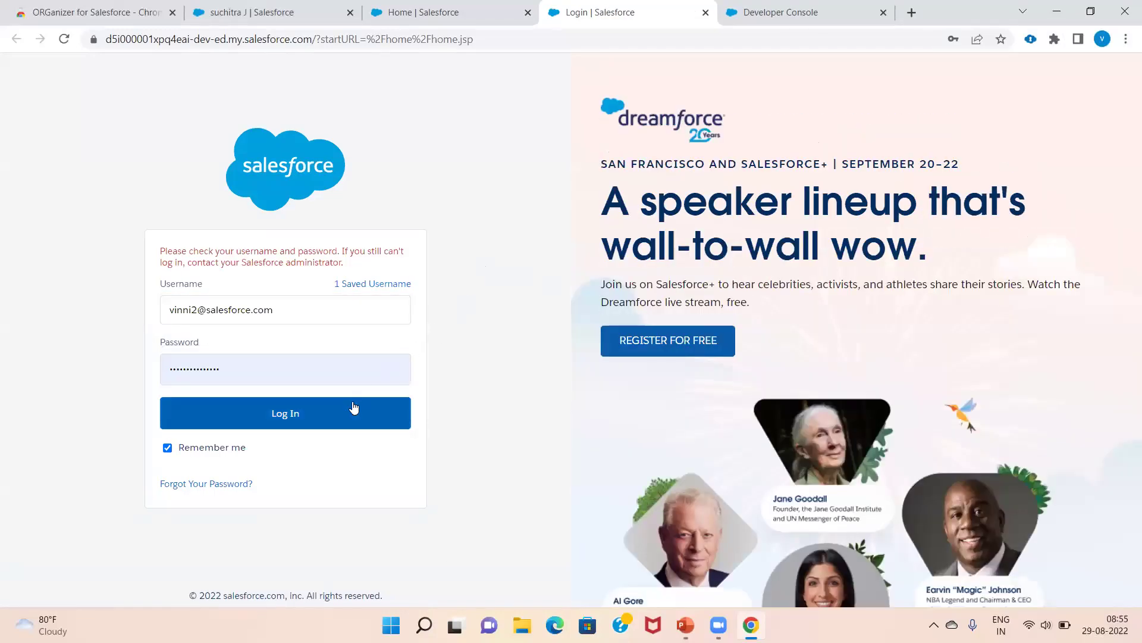
{"action": "left_click", "coordinate": [344, 413]}
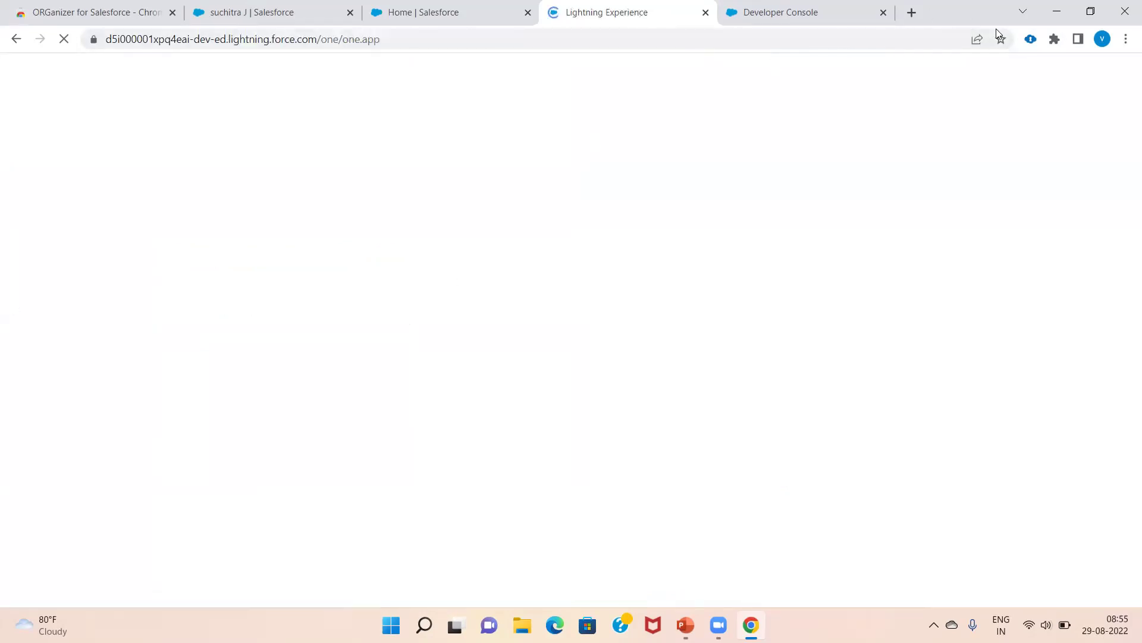
{"action": "left_click", "coordinate": [1029, 40]}
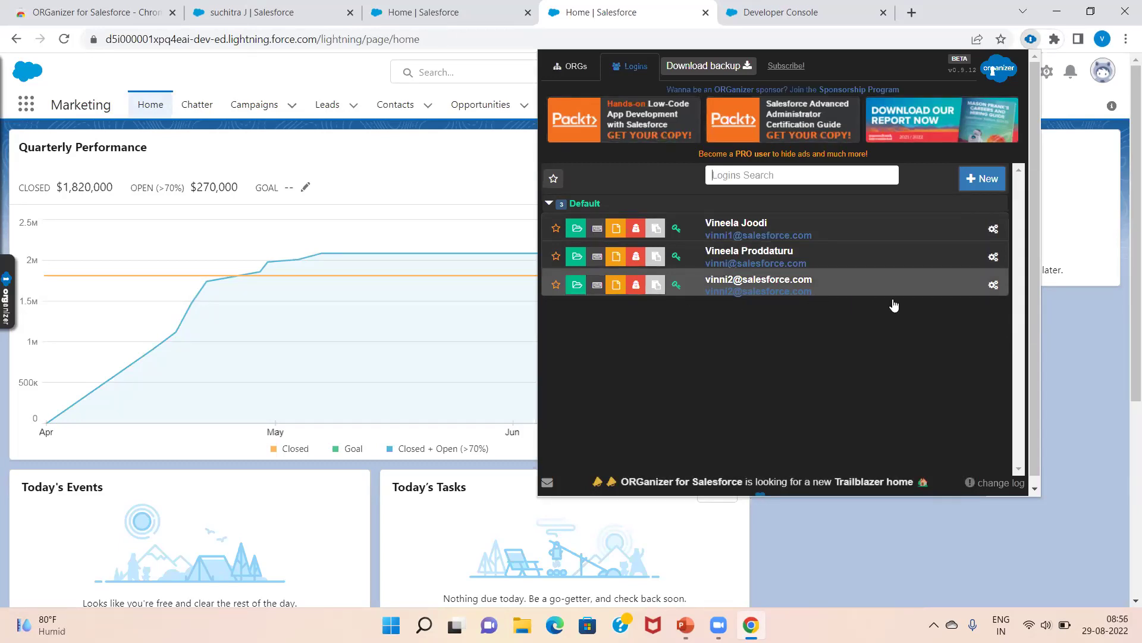
Edit the third saved login, change its Login URL to Developer, and update it.
{"action": "left_click", "coordinate": [992, 285]}
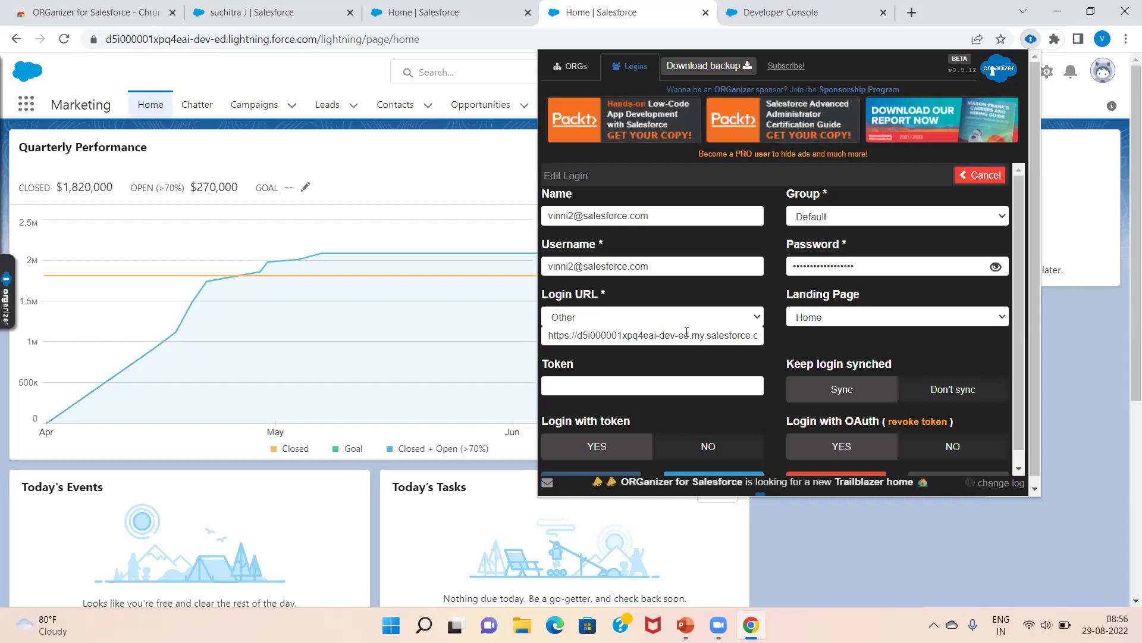
{"action": "left_click", "coordinate": [757, 319]}
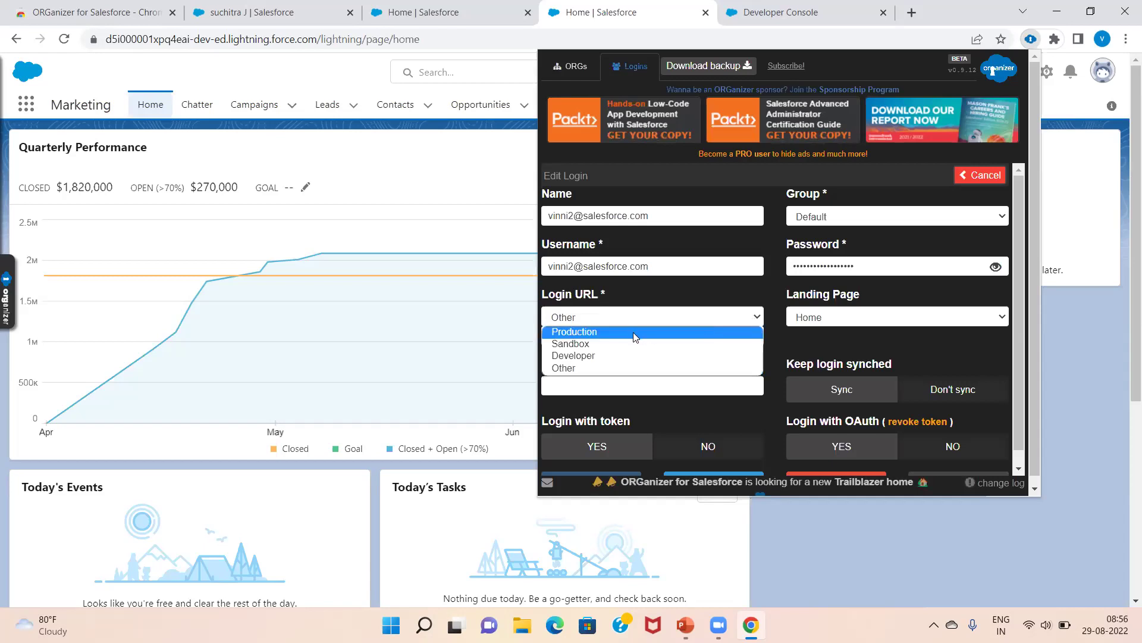
{"action": "left_click", "coordinate": [593, 356]}
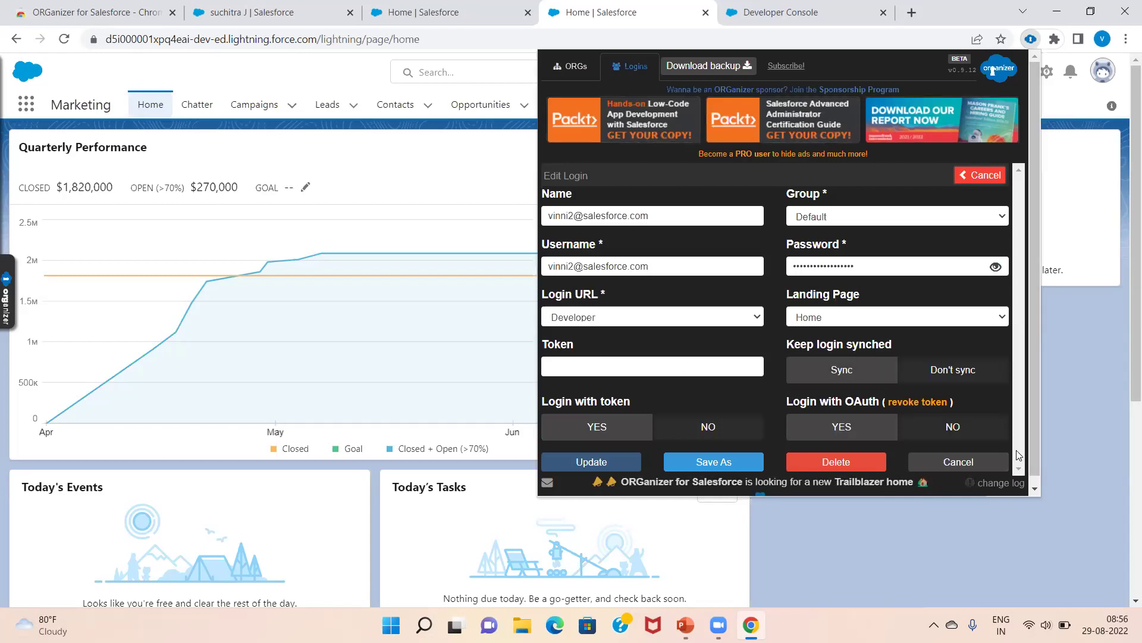
{"action": "left_click", "coordinate": [1034, 483]}
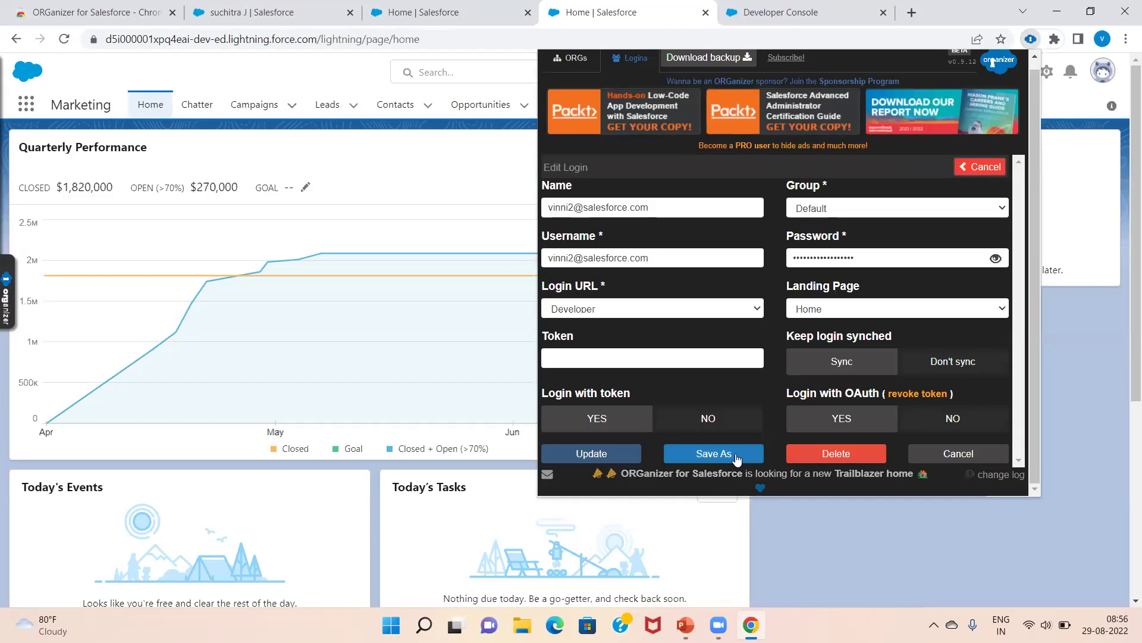
{"action": "left_click", "coordinate": [604, 454]}
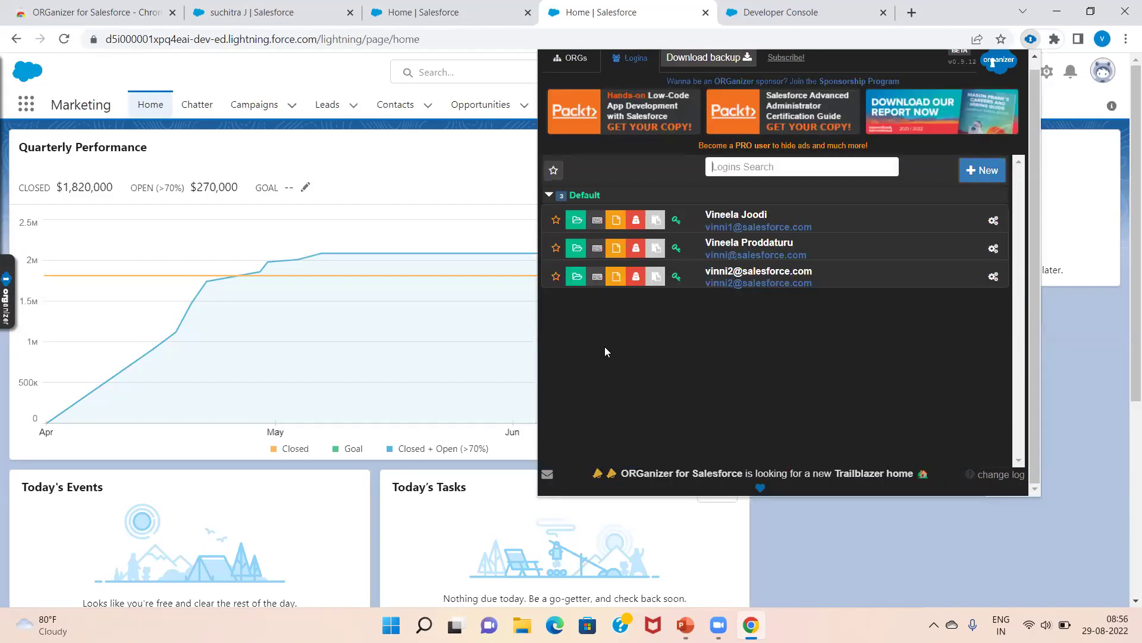
Sign in with the updated third login, then re-save its settings in ORGanizer.
{"action": "left_click", "coordinate": [576, 277]}
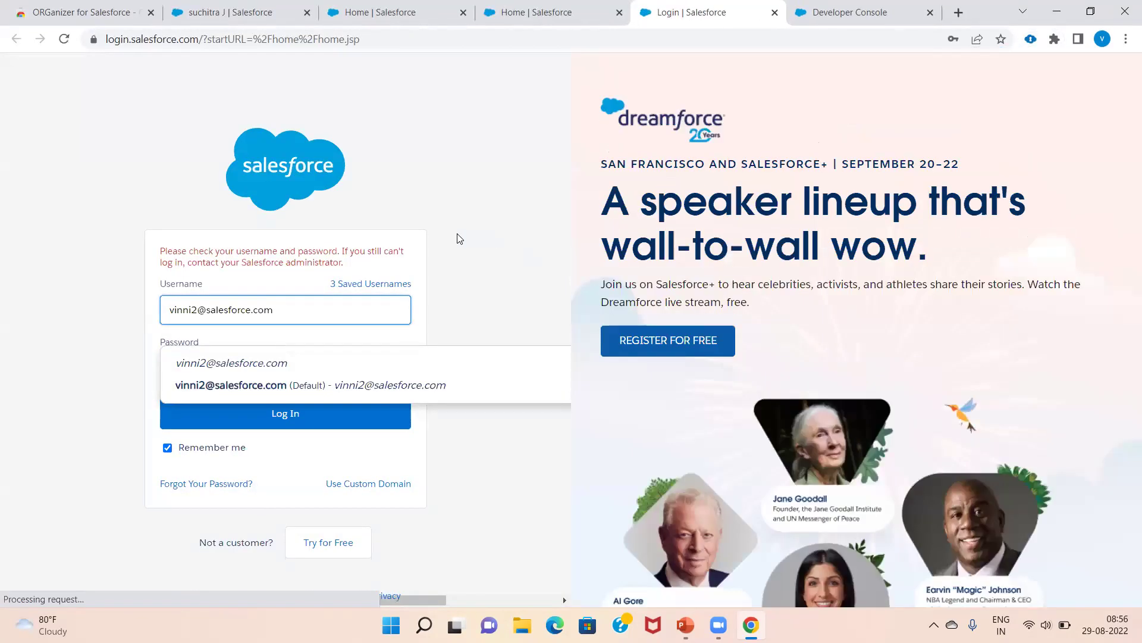
{"action": "left_click", "coordinate": [319, 417]}
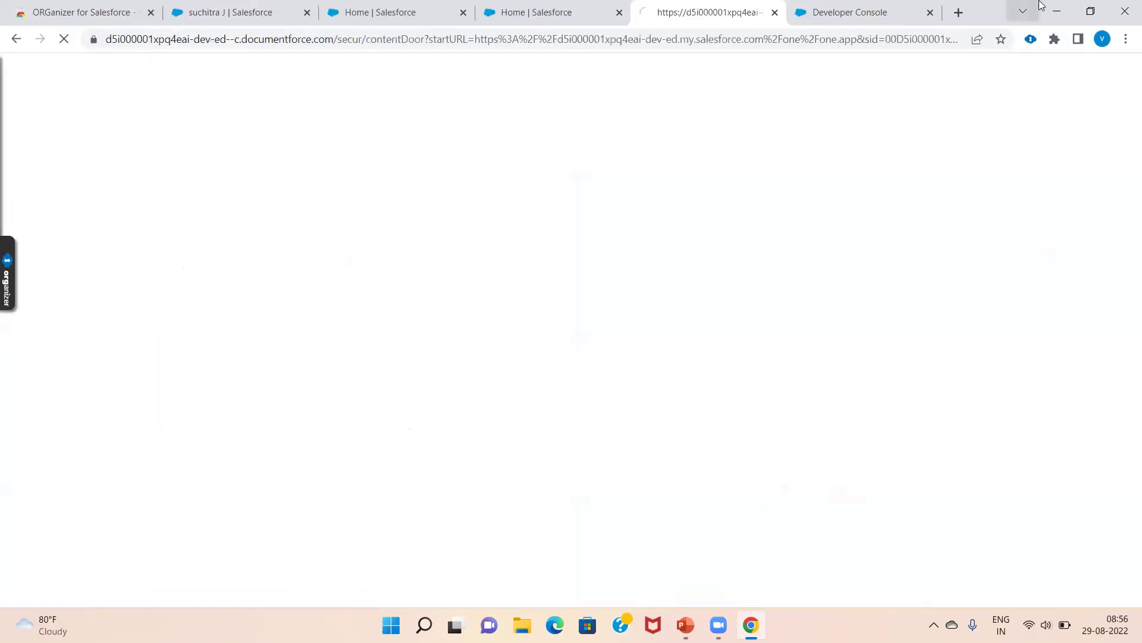
{"action": "left_click", "coordinate": [1030, 39]}
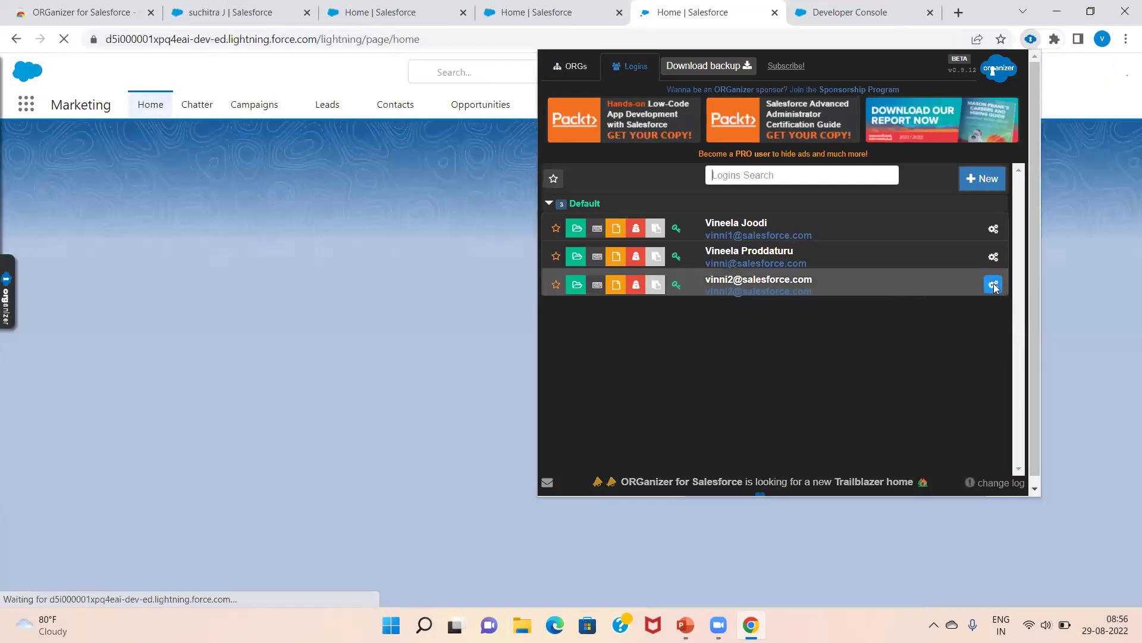
{"action": "left_click", "coordinate": [993, 286]}
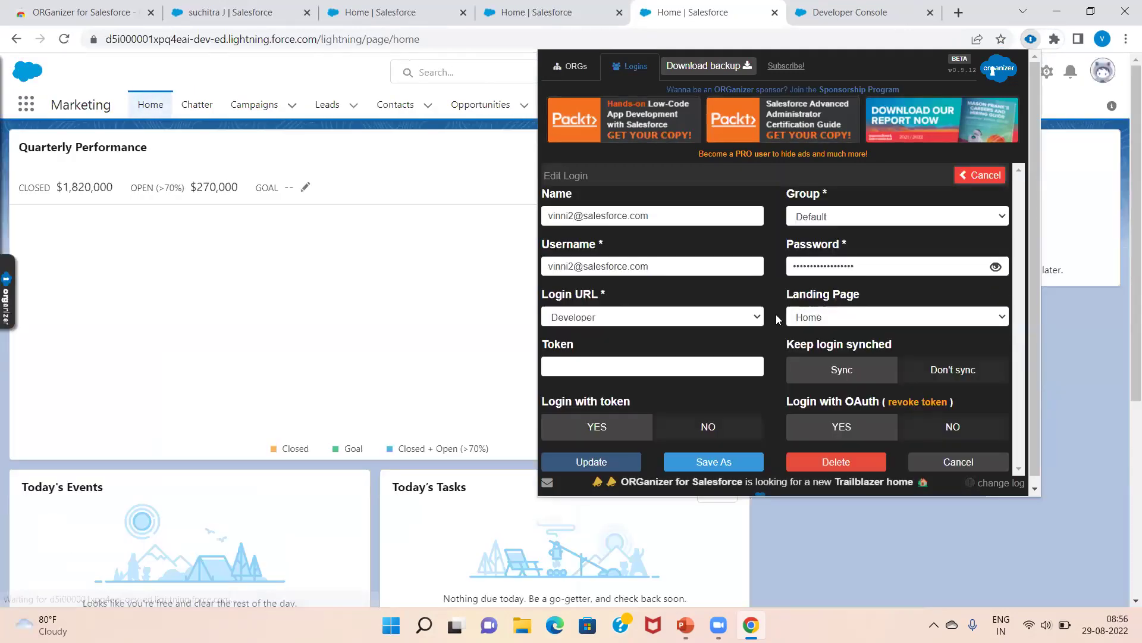
{"action": "left_click", "coordinate": [621, 463]}
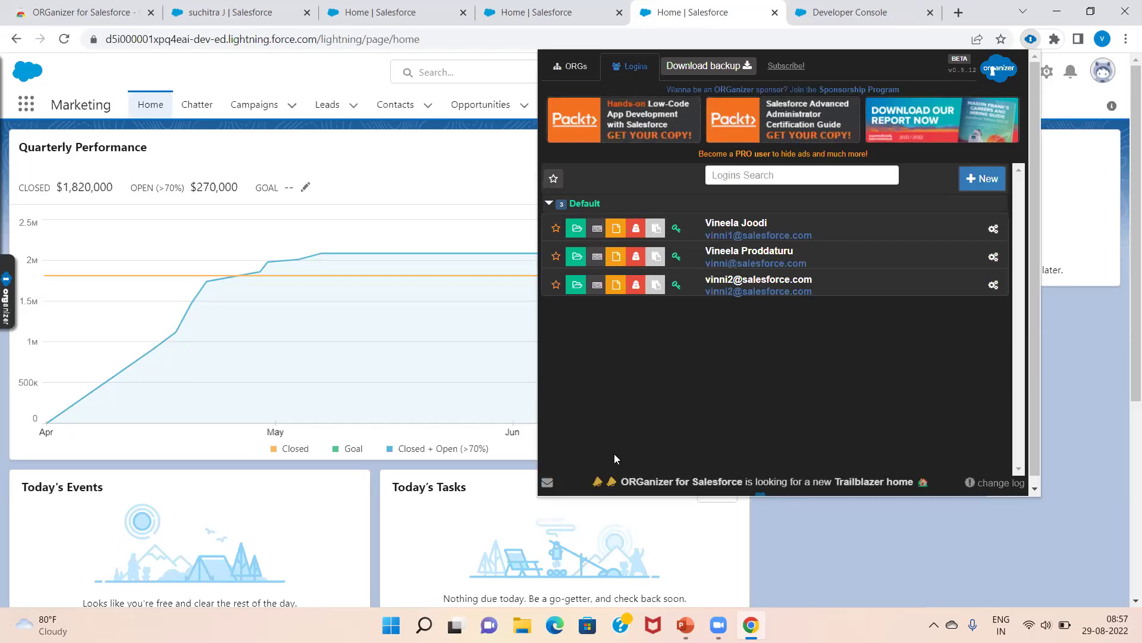
Start a new login named 'Cpq Trailhead Org' in the Default group.
{"action": "left_click", "coordinate": [987, 179]}
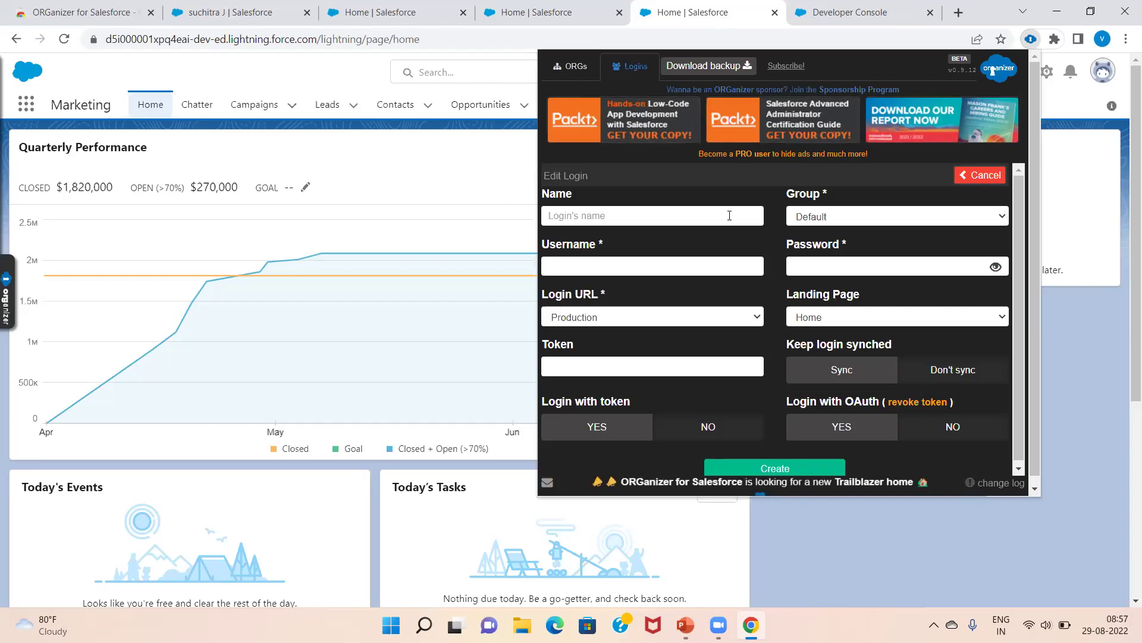
{"action": "left_click", "coordinate": [730, 215]}
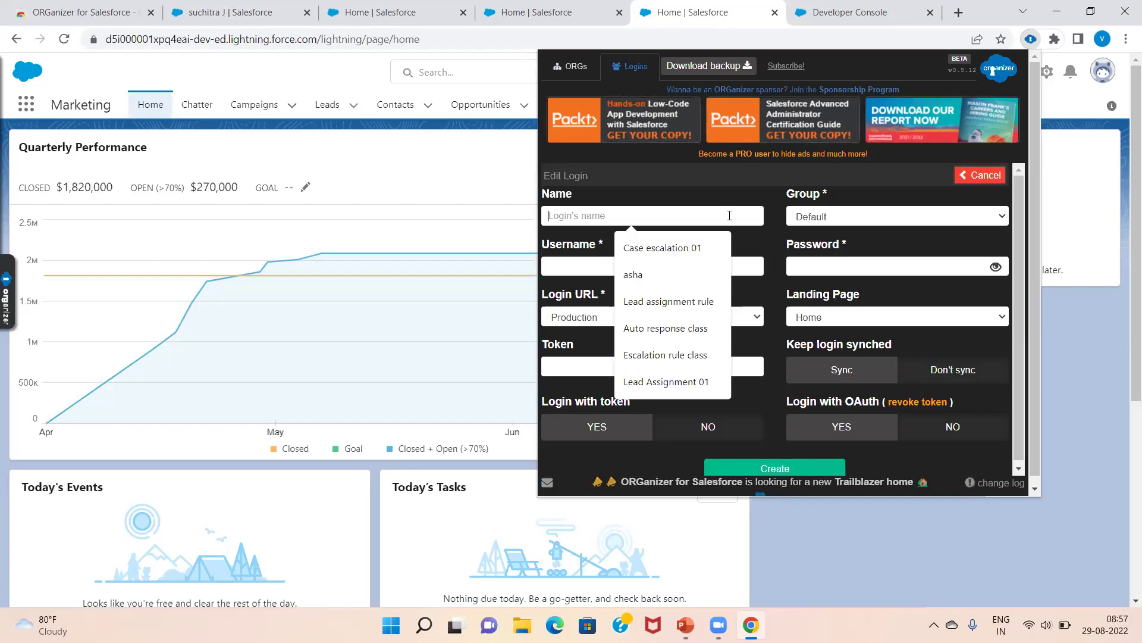
{"action": "type", "text": "Cpq Trailhead Org"}
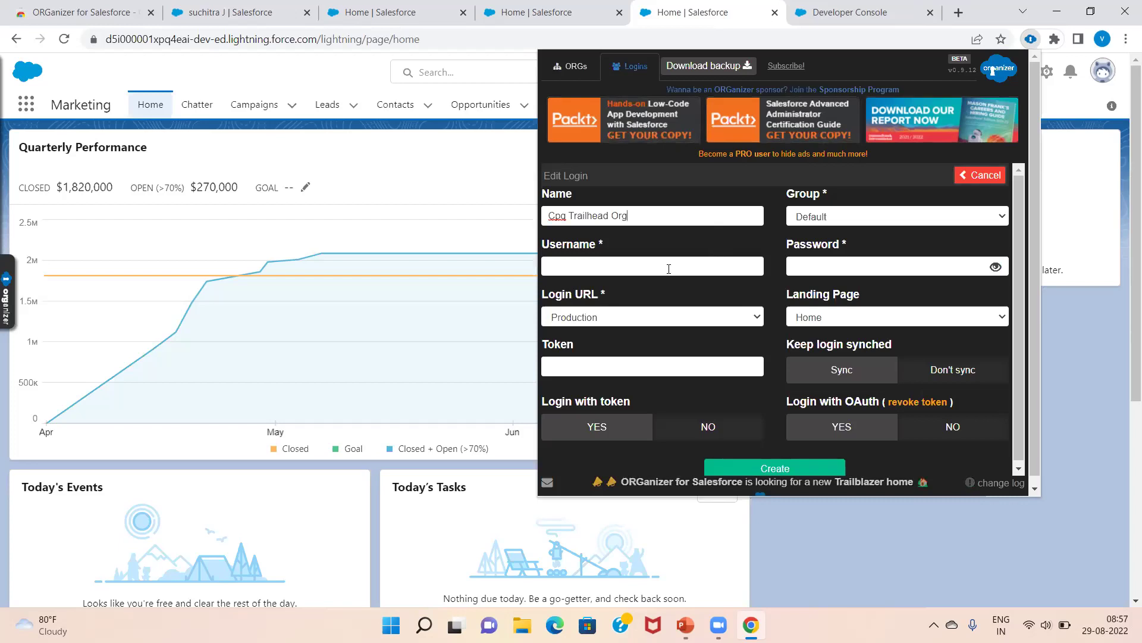
{"action": "left_click", "coordinate": [826, 216]}
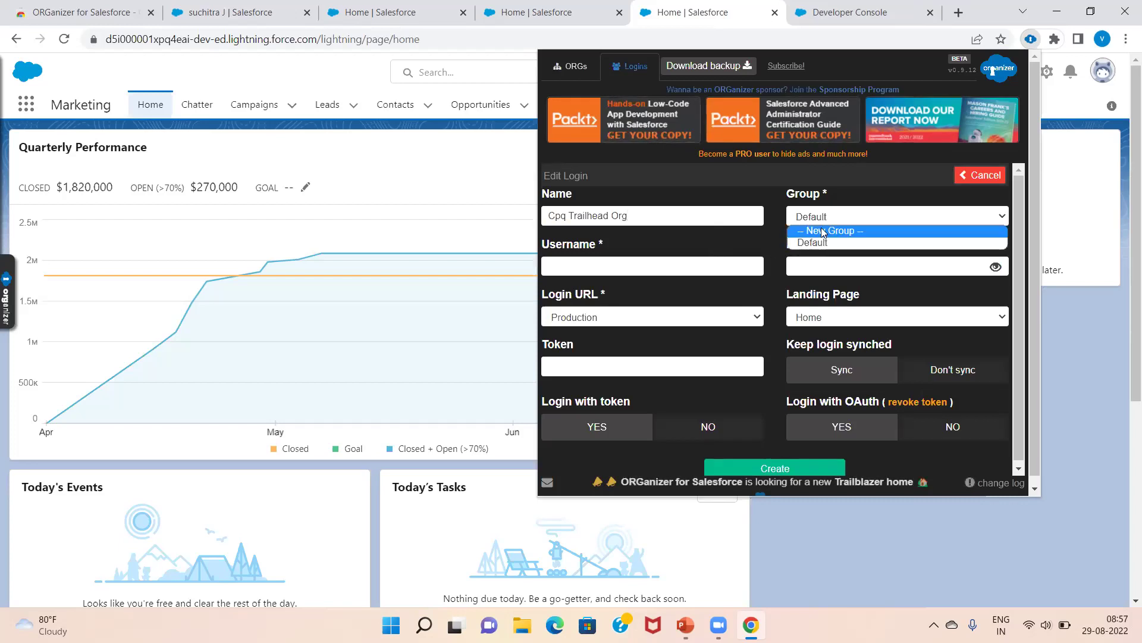
{"action": "left_click", "coordinate": [813, 243]}
{"action": "left_click", "coordinate": [678, 265]}
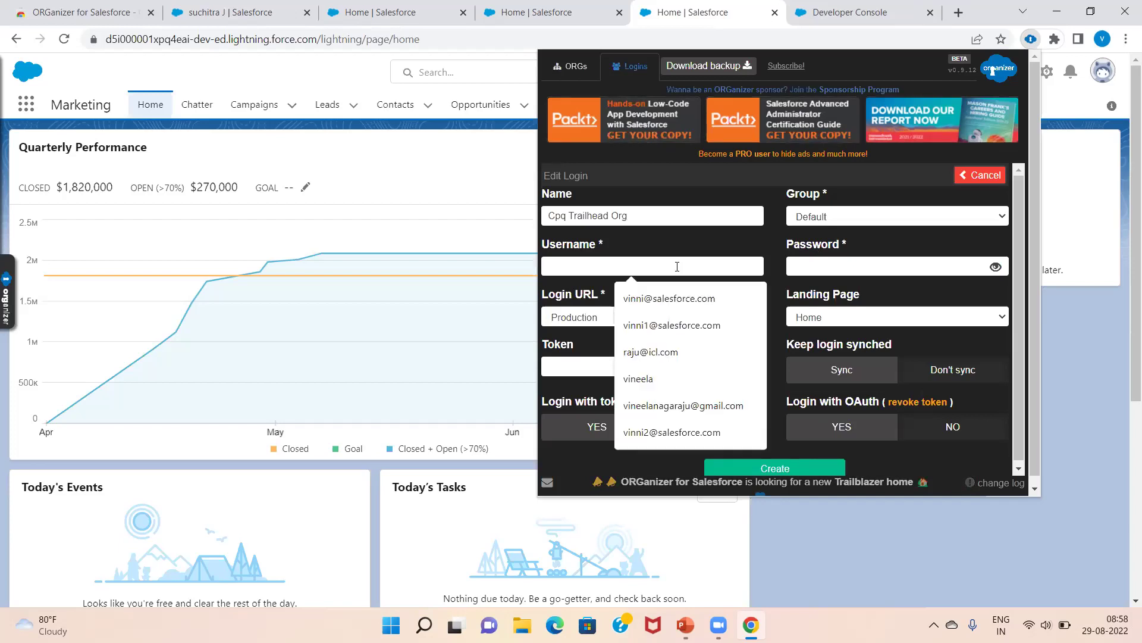
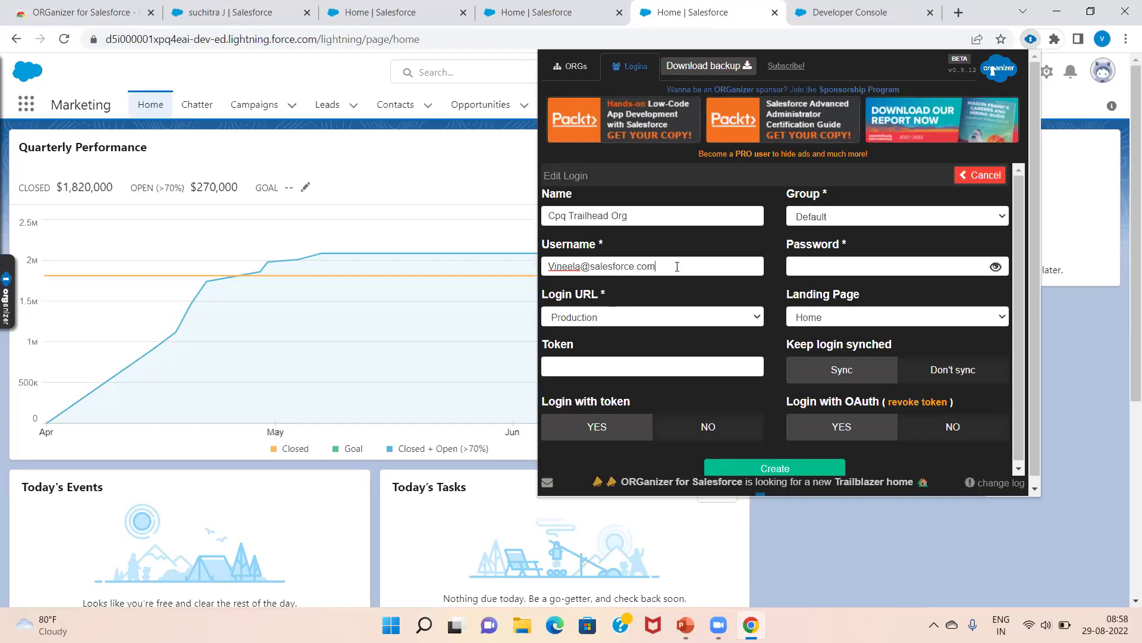
{"action": "left_click", "coordinate": [818, 261]}
{"action": "type", "text": "•••••"}
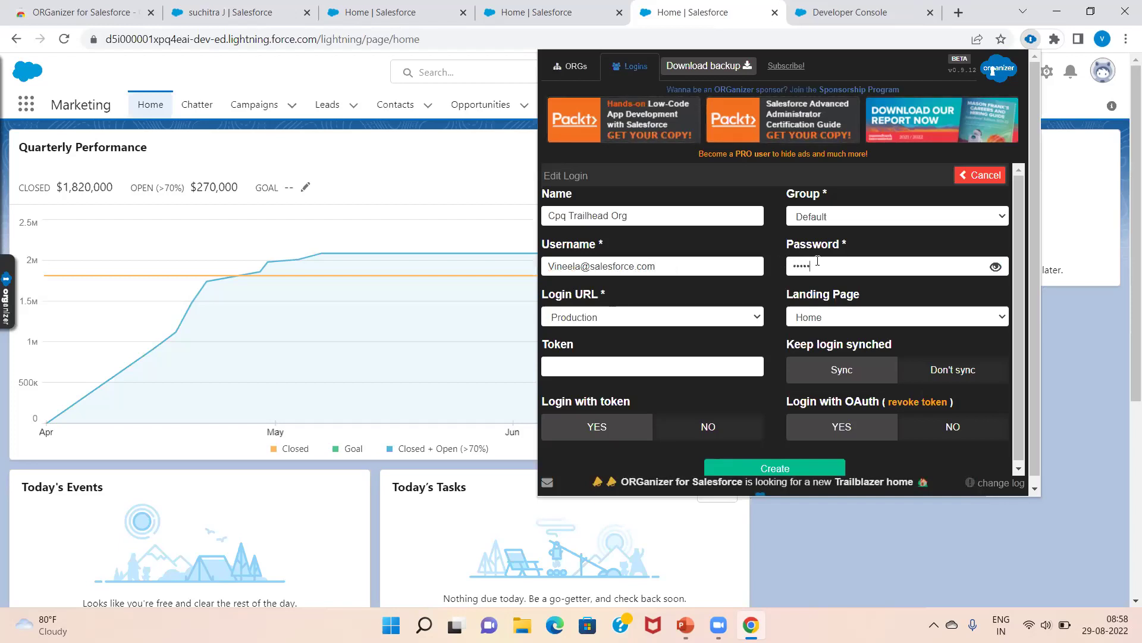
{"action": "type", "text": "••••••"}
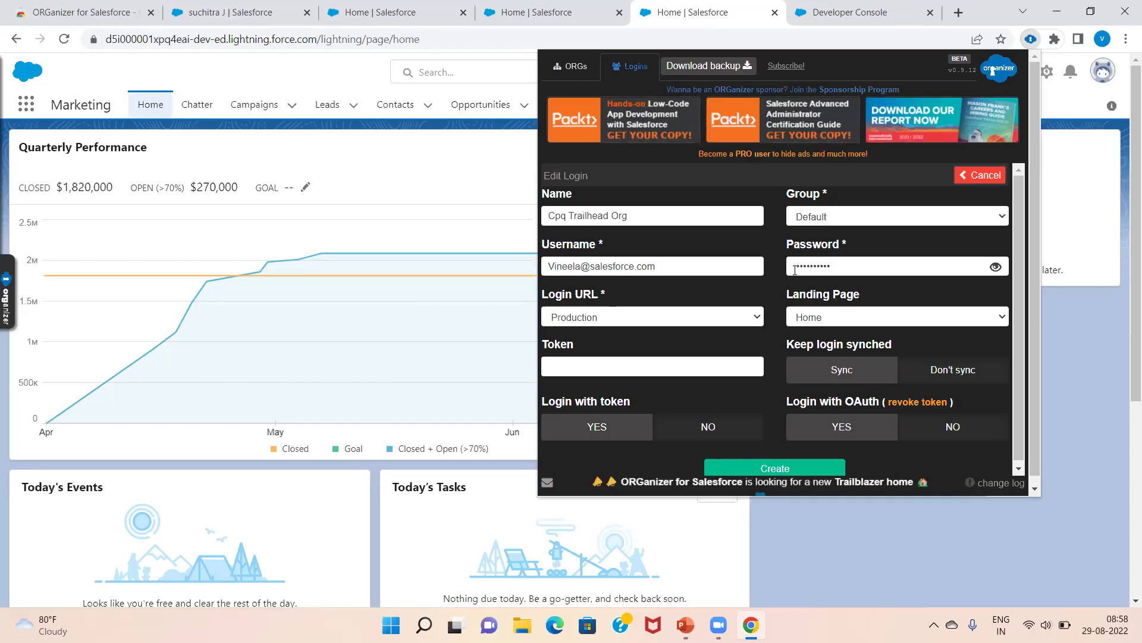
{"action": "left_click", "coordinate": [704, 315]}
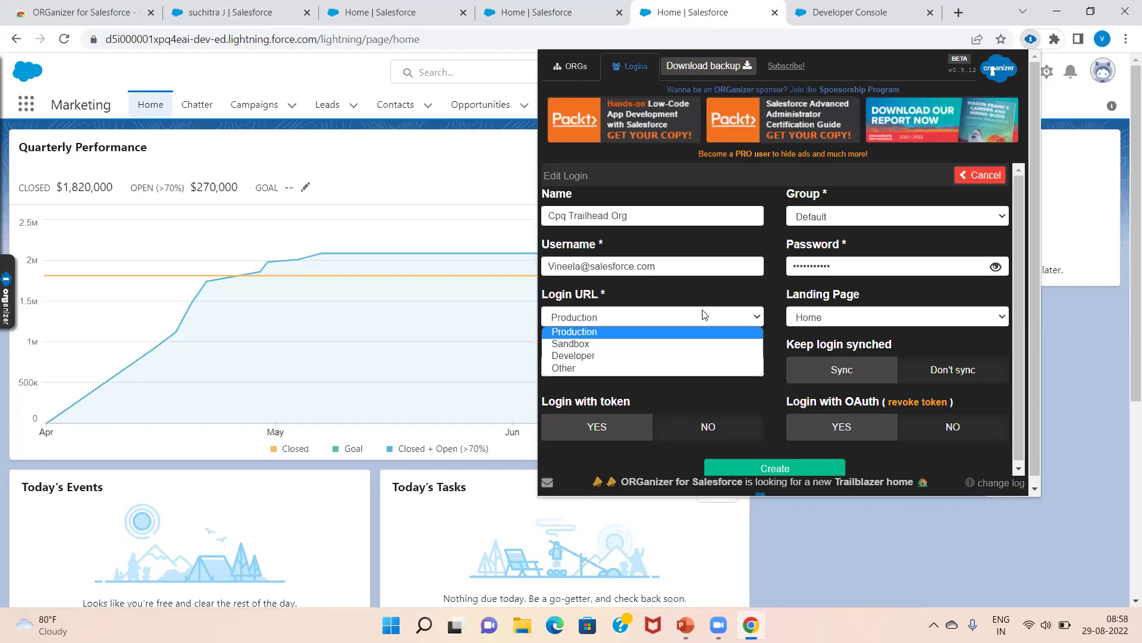
Set the login's Login URL to Developer and its Landing Page to Home (LEX).
{"action": "left_click", "coordinate": [637, 355]}
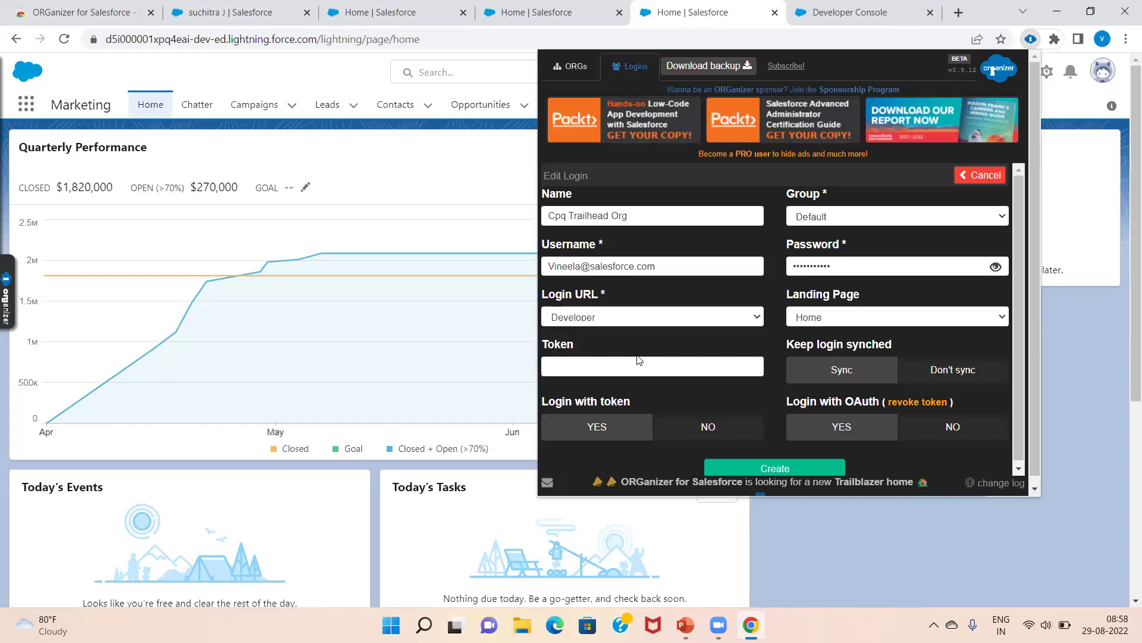
{"action": "left_click", "coordinate": [822, 319]}
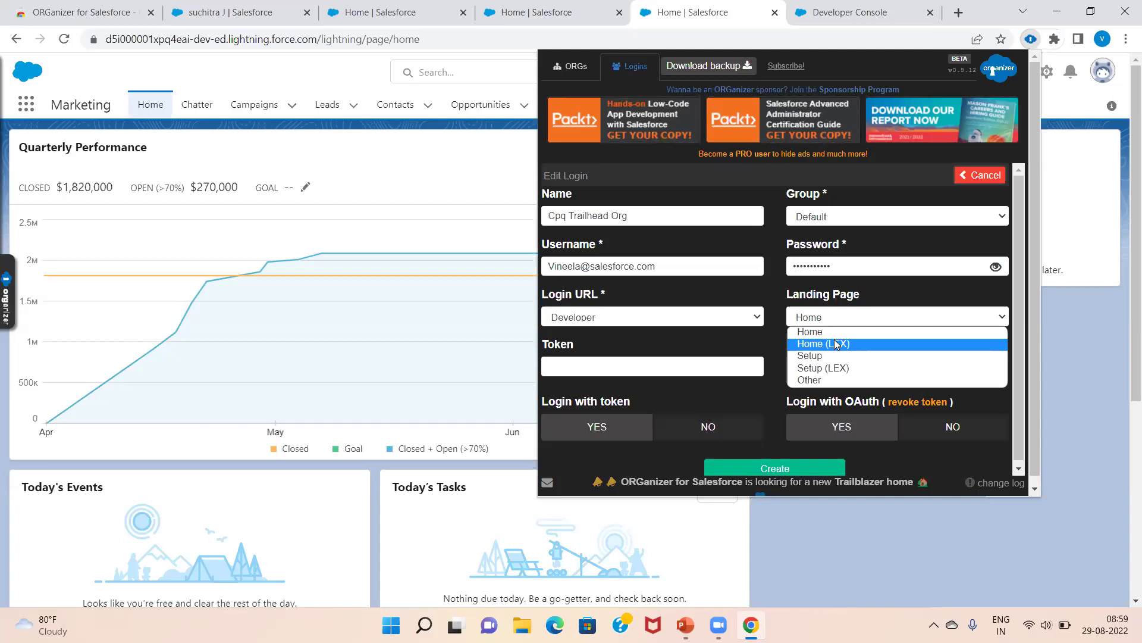
{"action": "left_click", "coordinate": [834, 344]}
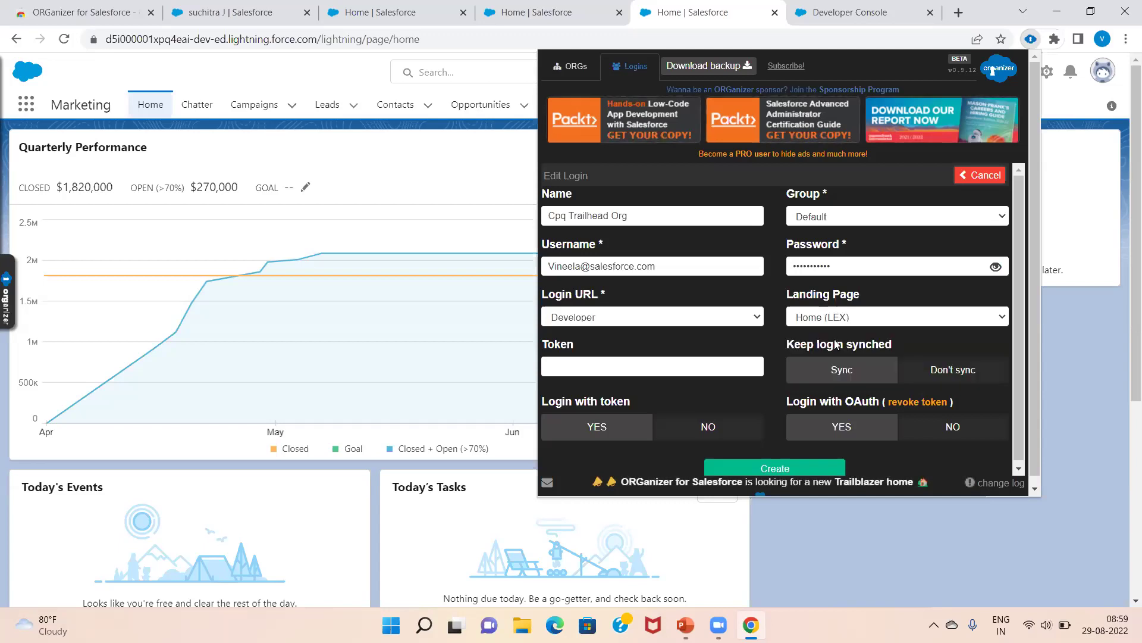
{"action": "left_click", "coordinate": [707, 367]}
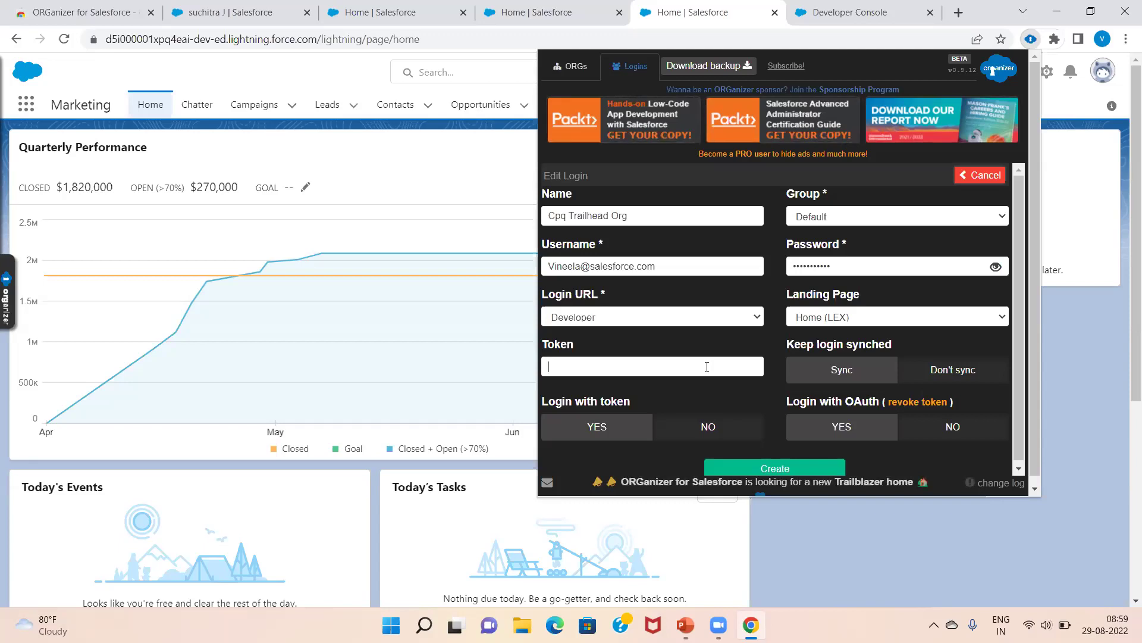
Create the Cpq Trailhead Org login and view the list of active orgs.
{"action": "left_click", "coordinate": [776, 468]}
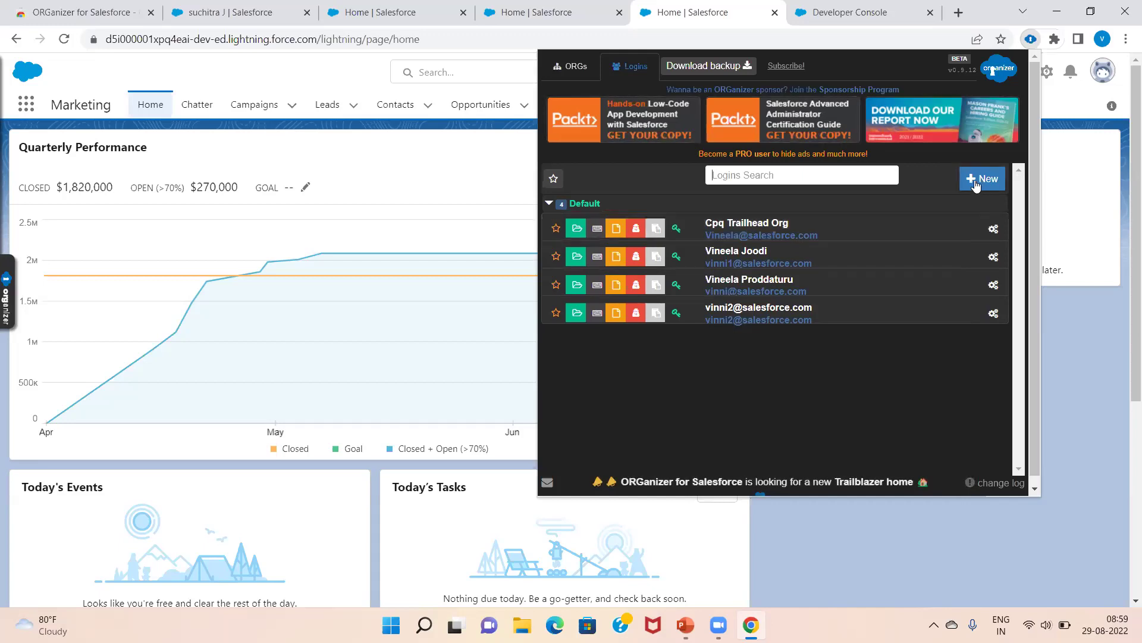
{"action": "left_click", "coordinate": [568, 66]}
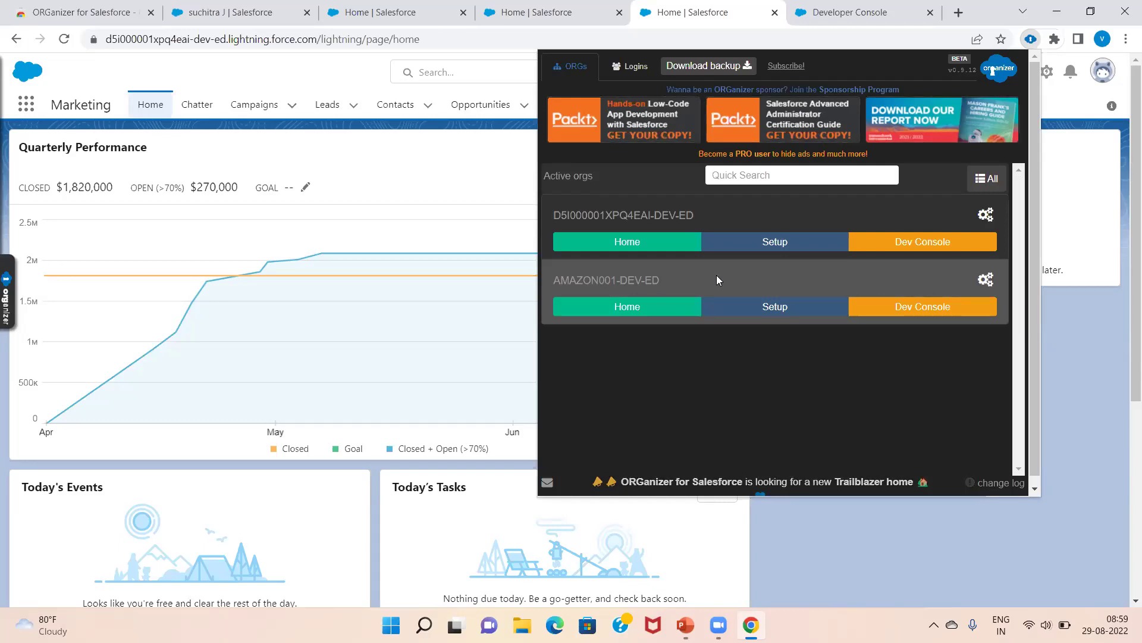
Label the AMAZON001-DEV-ED org 'Cpq Org' with pink icon colour #ff0080 and save.
{"action": "left_click", "coordinate": [986, 279]}
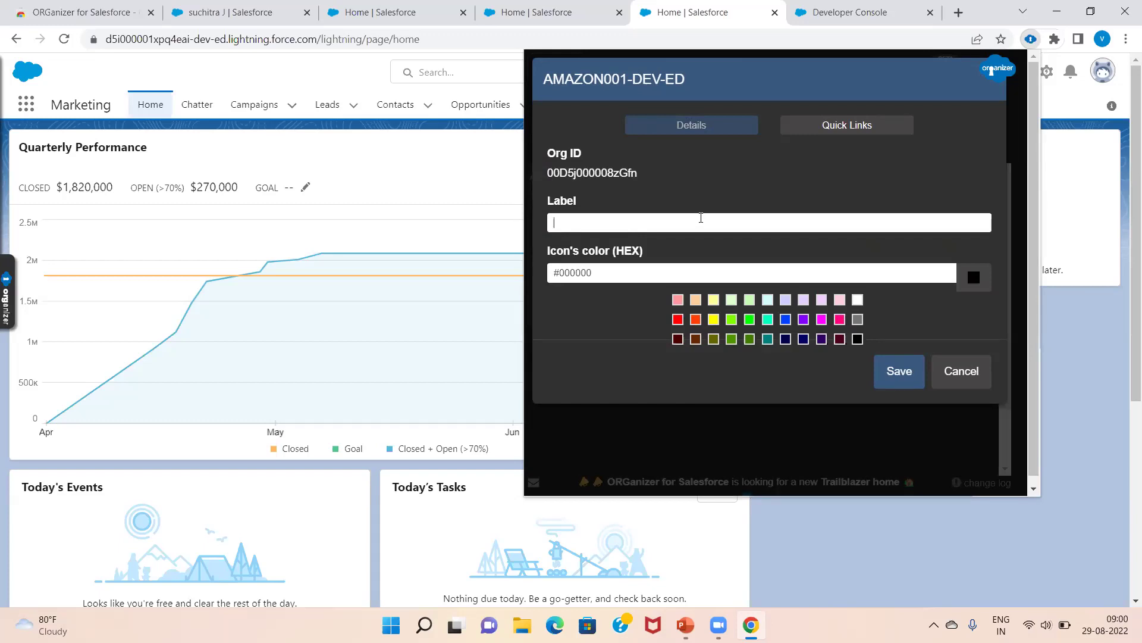
{"action": "type", "text": "Cpq Org"}
{"action": "left_click", "coordinate": [839, 320]}
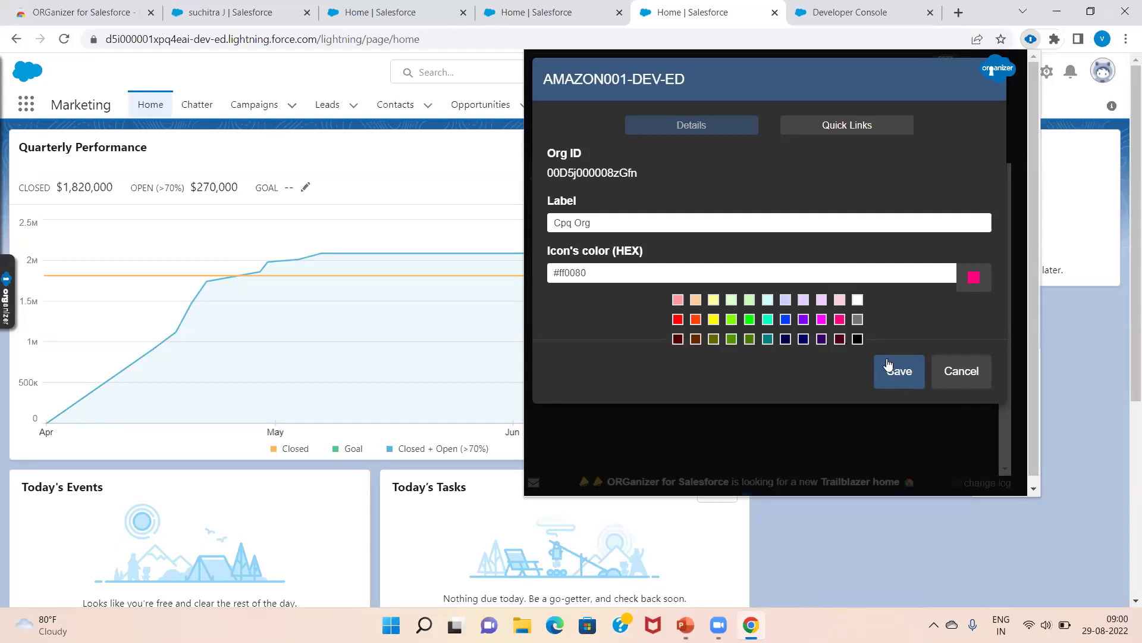
{"action": "left_click", "coordinate": [899, 378]}
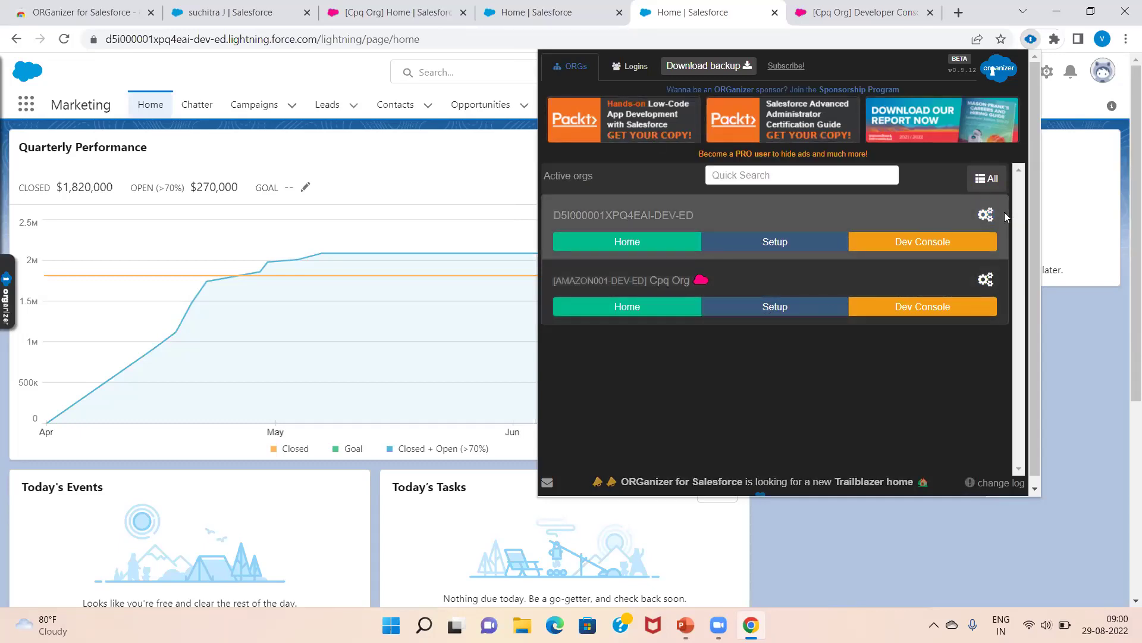
Close ORGanizer, check the Cpq Org Developer Console, then open the quick menu on the Home tab.
{"action": "left_click", "coordinate": [635, 72]}
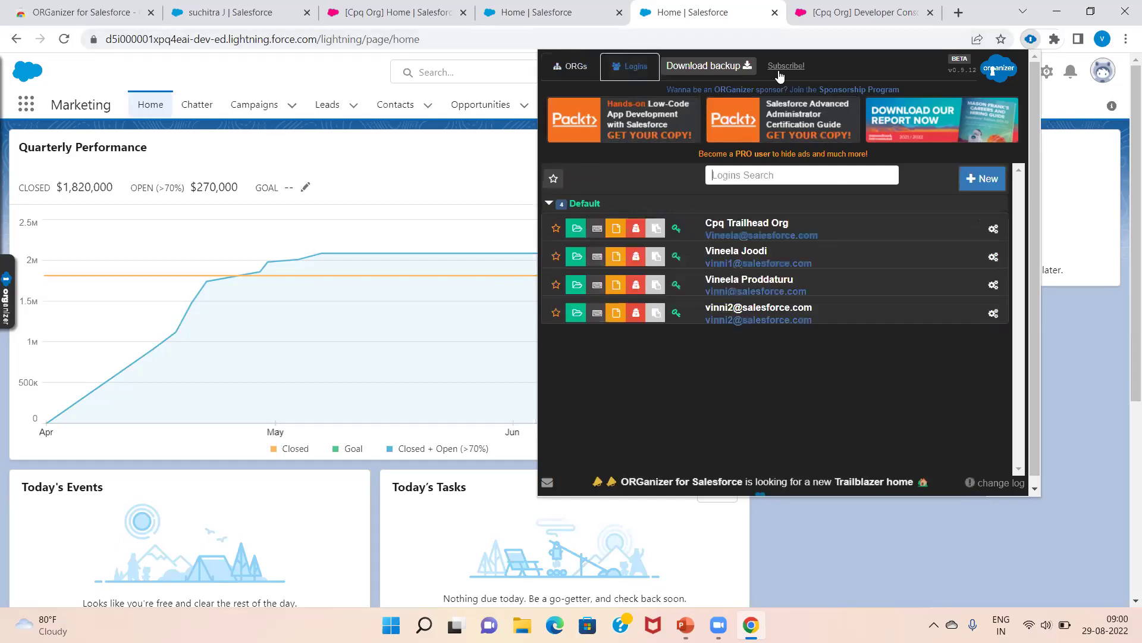
{"action": "left_click", "coordinate": [1089, 321]}
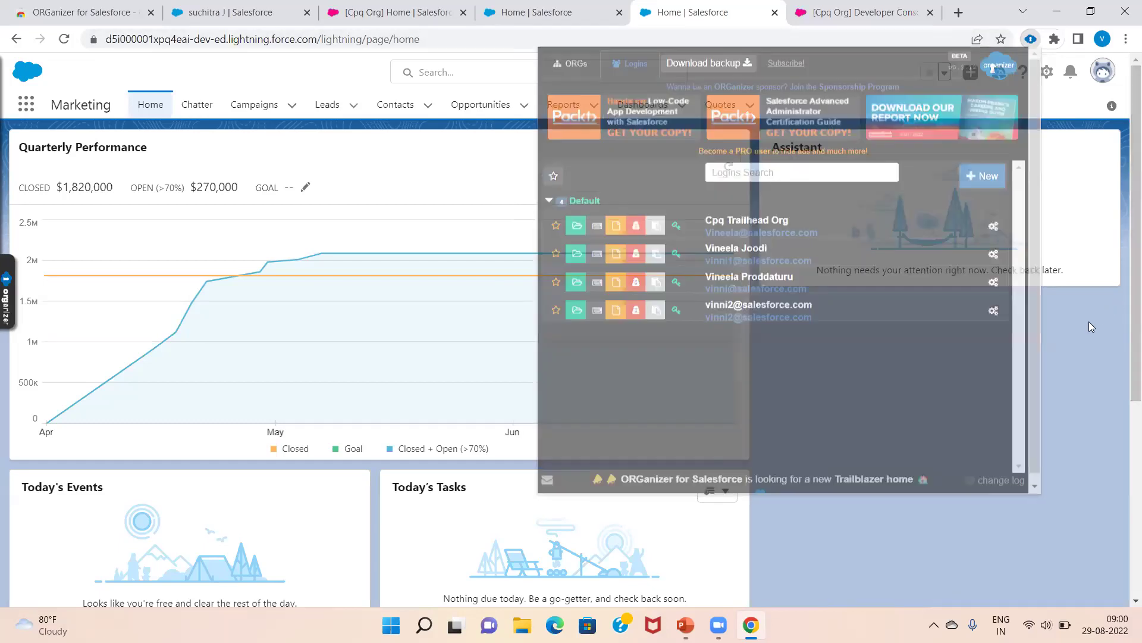
{"action": "left_click", "coordinate": [853, 11]}
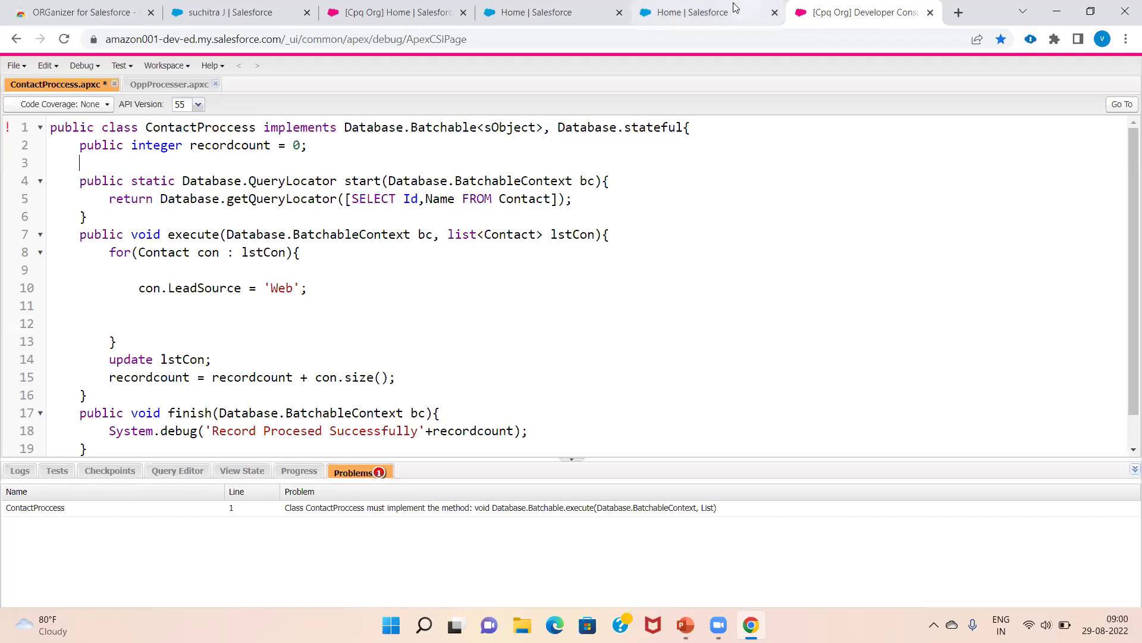
{"action": "mouse_move", "coordinate": [733, 9]}
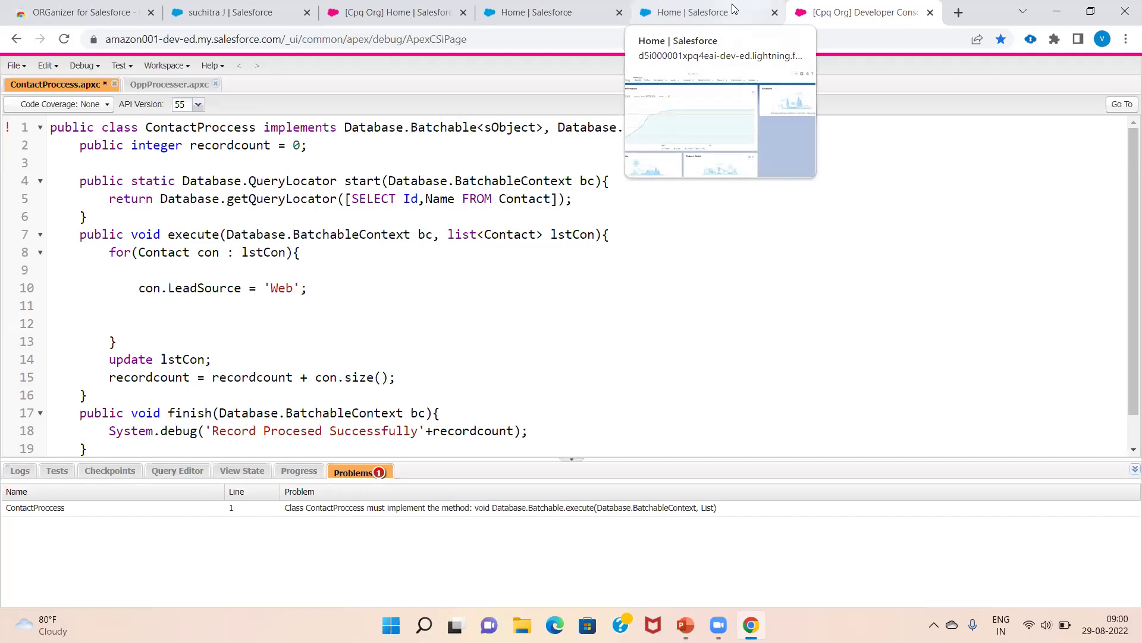
{"action": "left_click", "coordinate": [733, 9]}
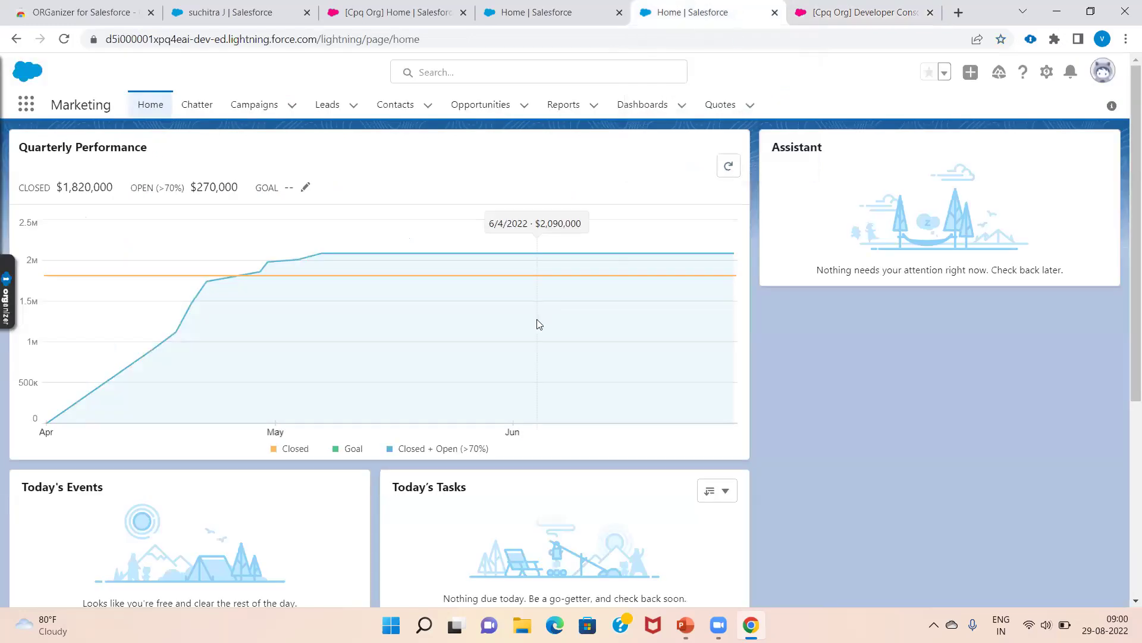
{"action": "left_click", "coordinate": [10, 311]}
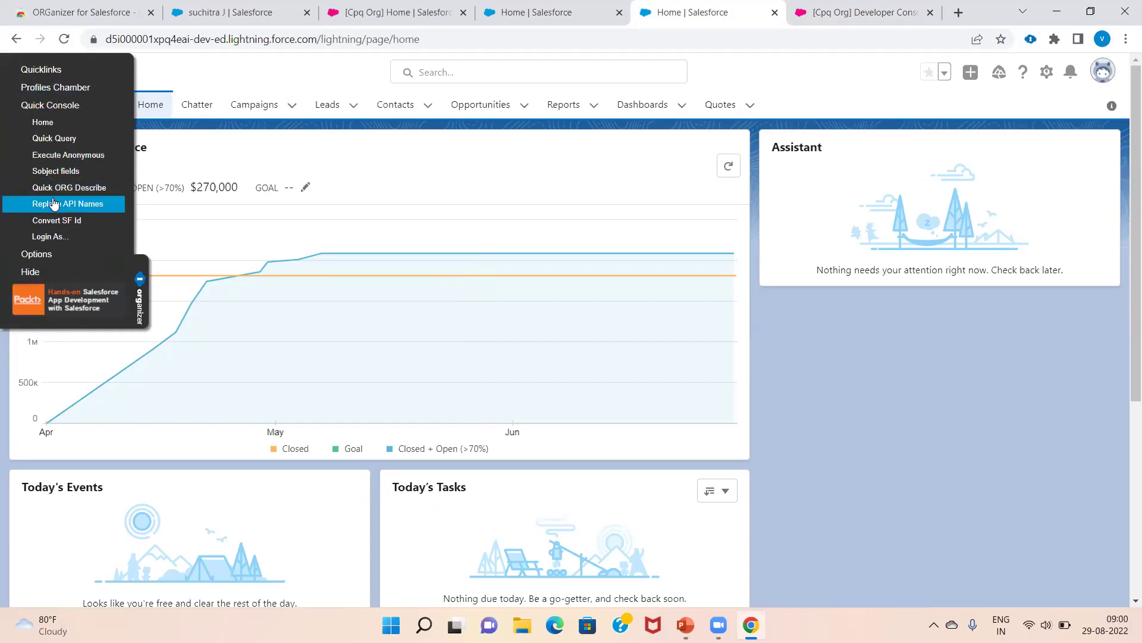